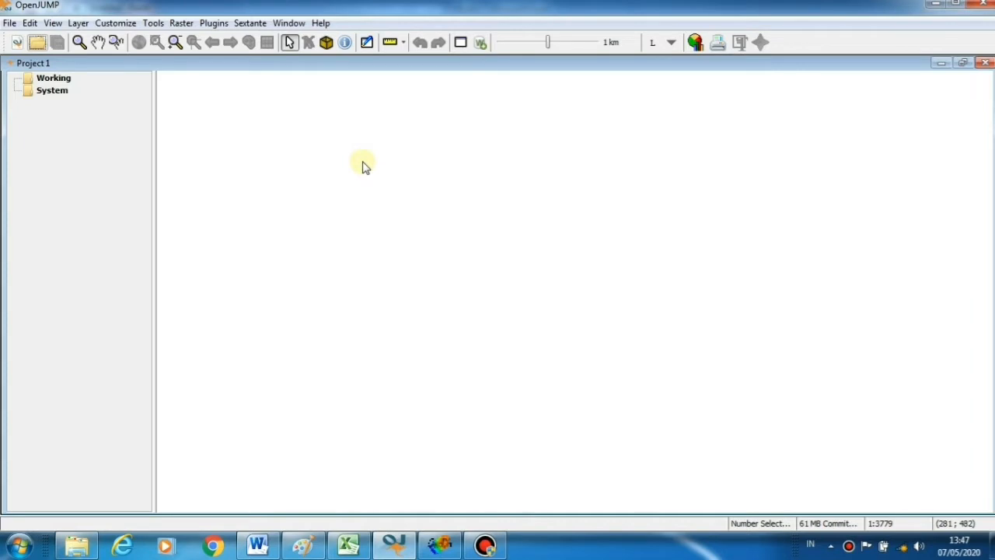
Load jatim.shp from the Peta Jatim Edit folder as an OpenJUMP map layer
left_click(38, 43)
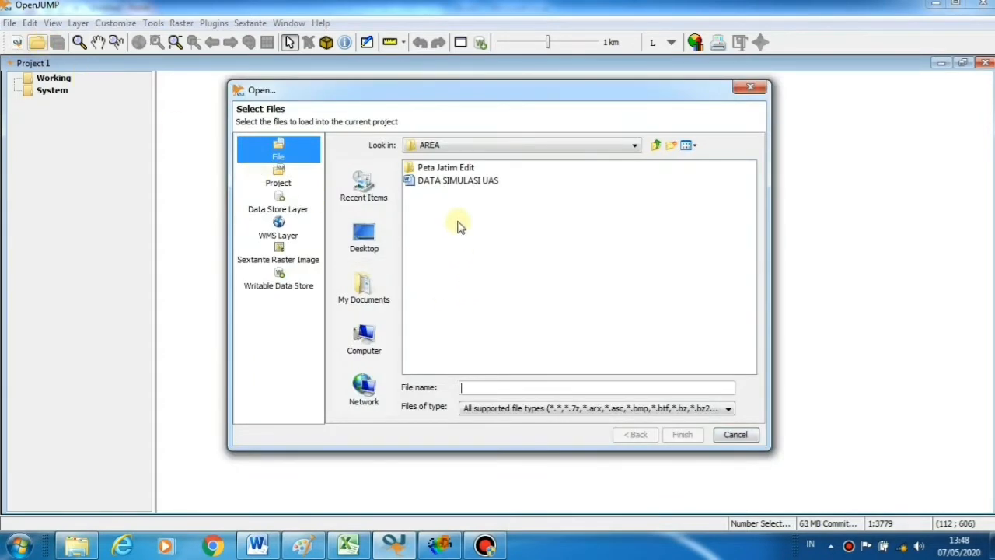
double_click(458, 172)
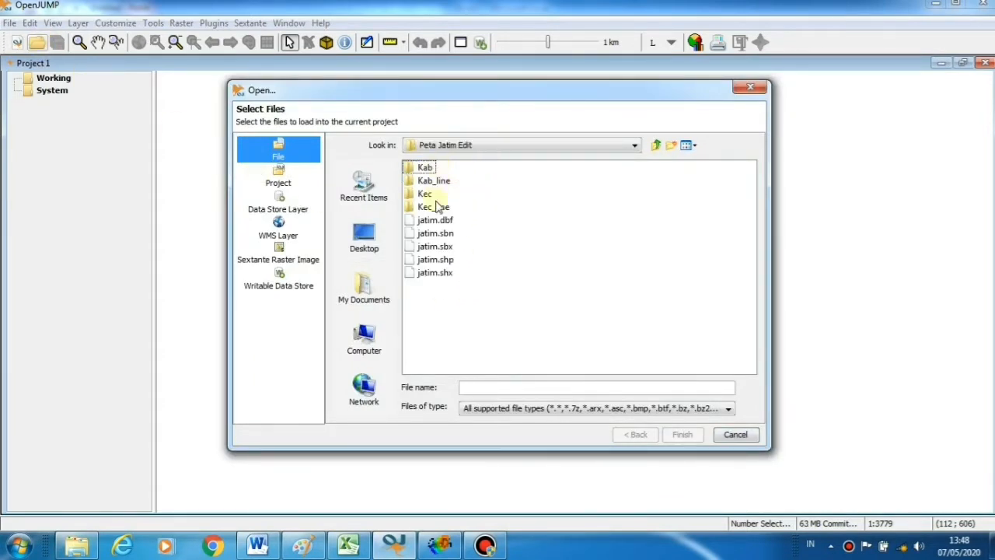
double_click(445, 261)
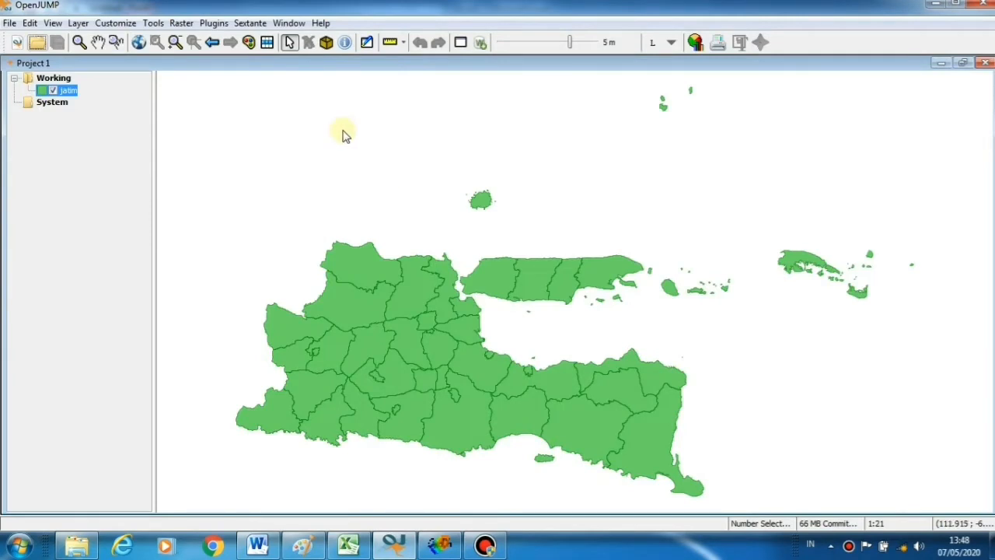
Review the jatim layer's 38-feature attribute table, then switch to the DATA SIMULASI UAS document
left_click(267, 44)
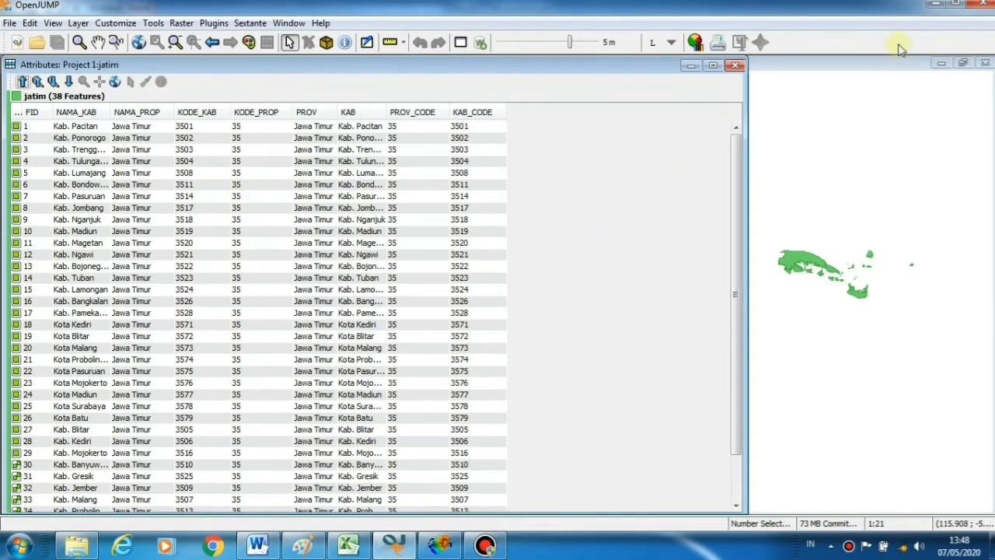
left_click(734, 67)
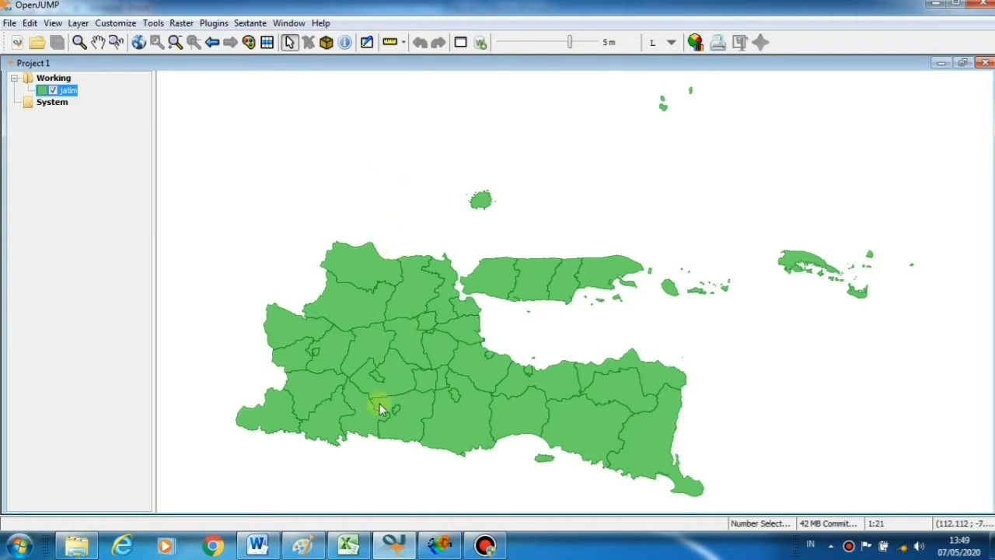
left_click(258, 544)
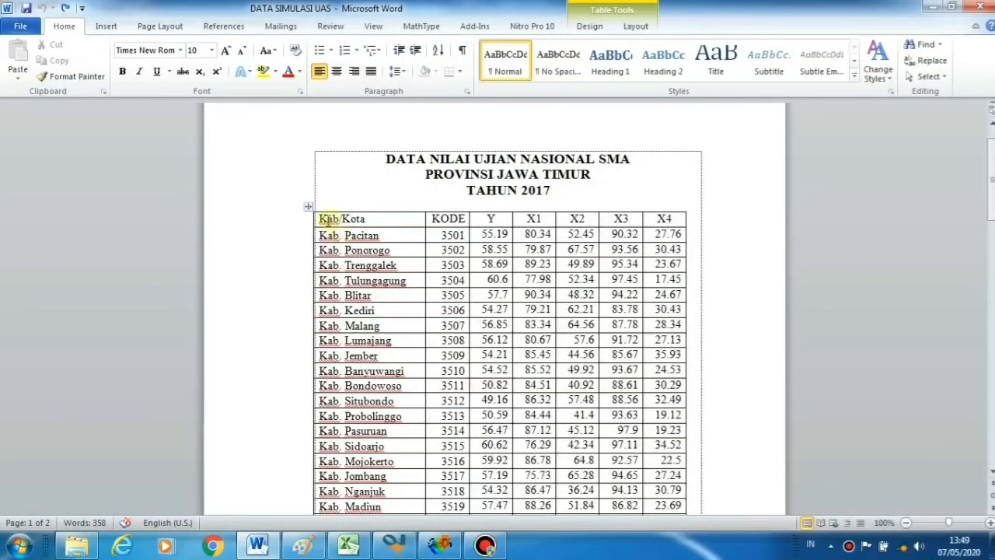
Convert the Word exam-score table to comma-separated text, copy it, and move to Excel
mouse_move(323, 221)
left_mouse_down()
mouse_move(458, 260)
mouse_move(544, 361)
mouse_move(591, 497)
mouse_move(628, 404)
mouse_move(665, 418)
mouse_move(668, 402)
left_mouse_up()
scroll(644, 304, "up", 10)
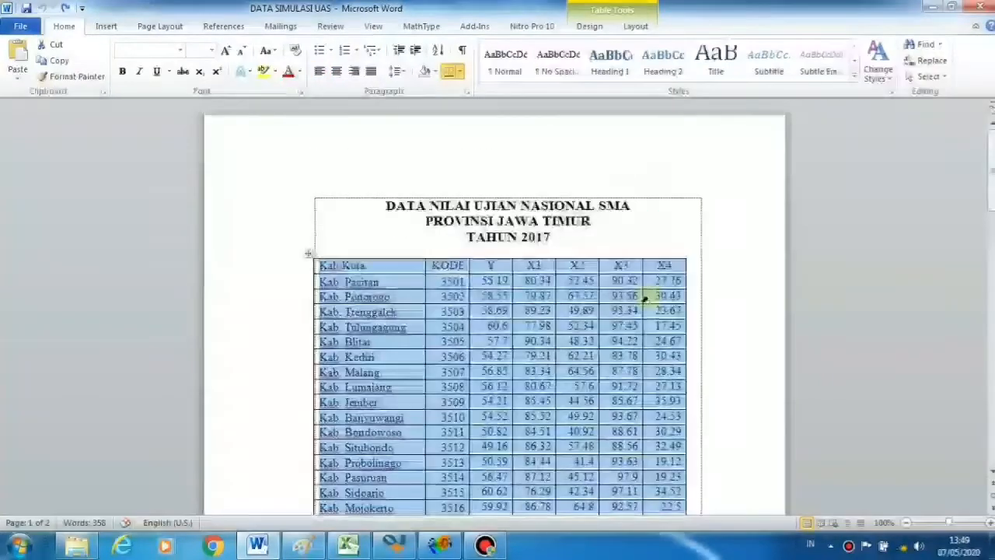
left_click(638, 28)
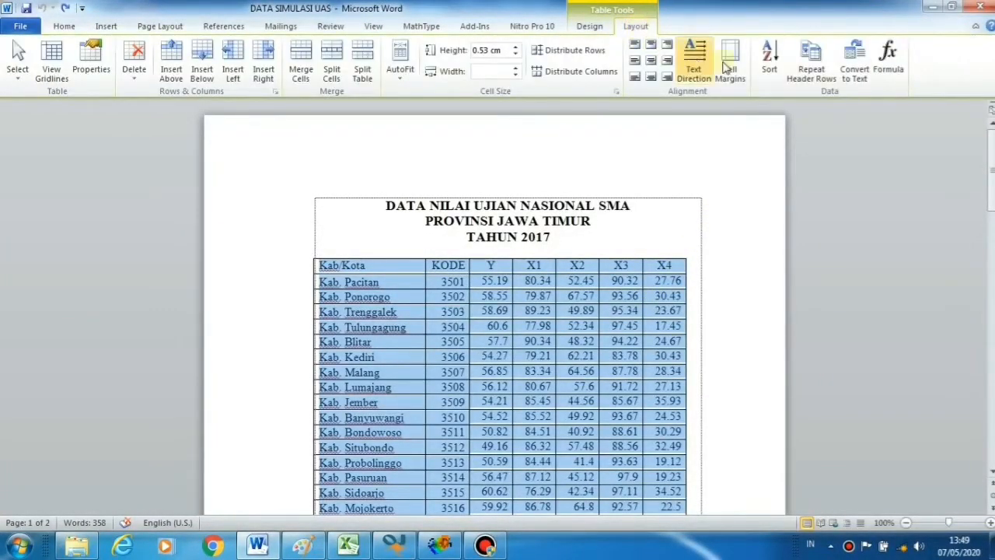
left_click(859, 68)
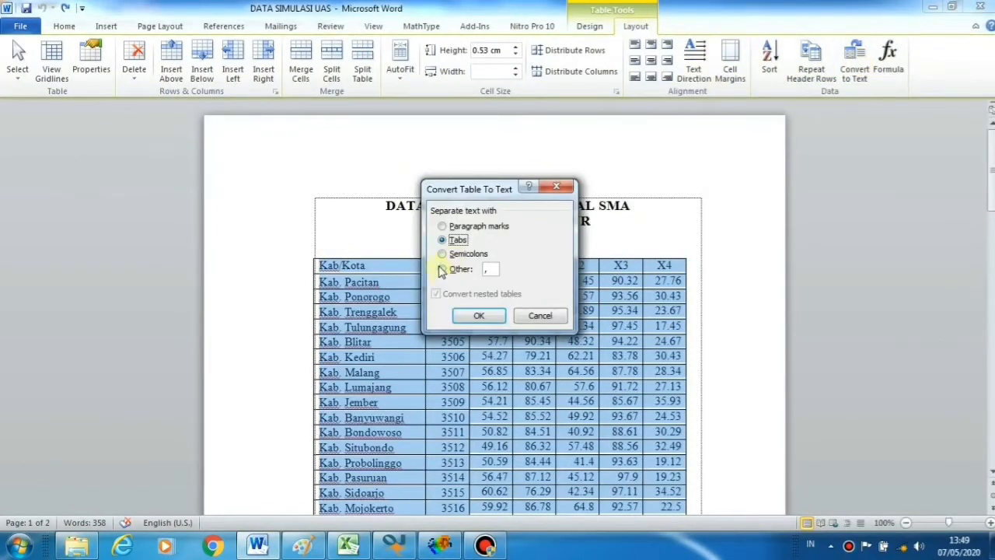
left_click(443, 269)
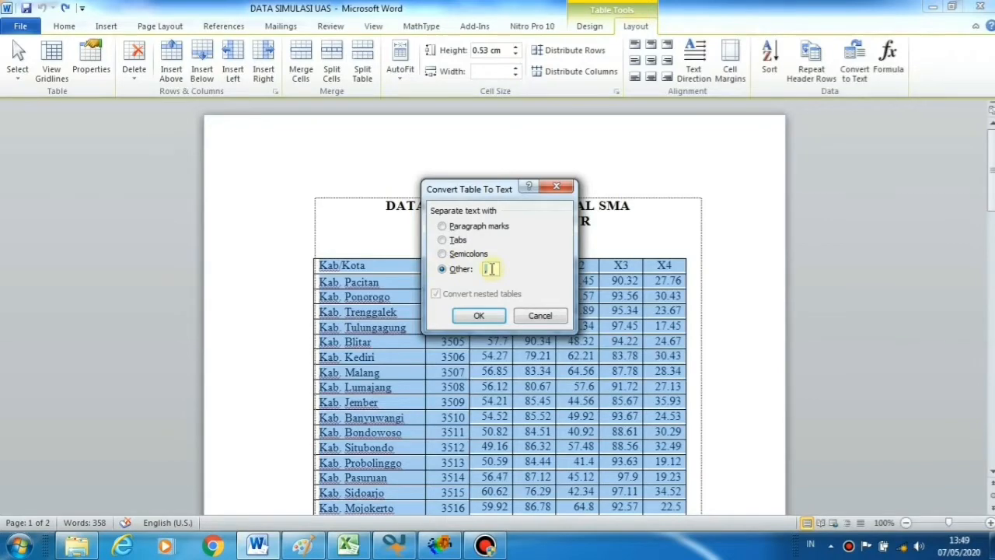
left_click(480, 316)
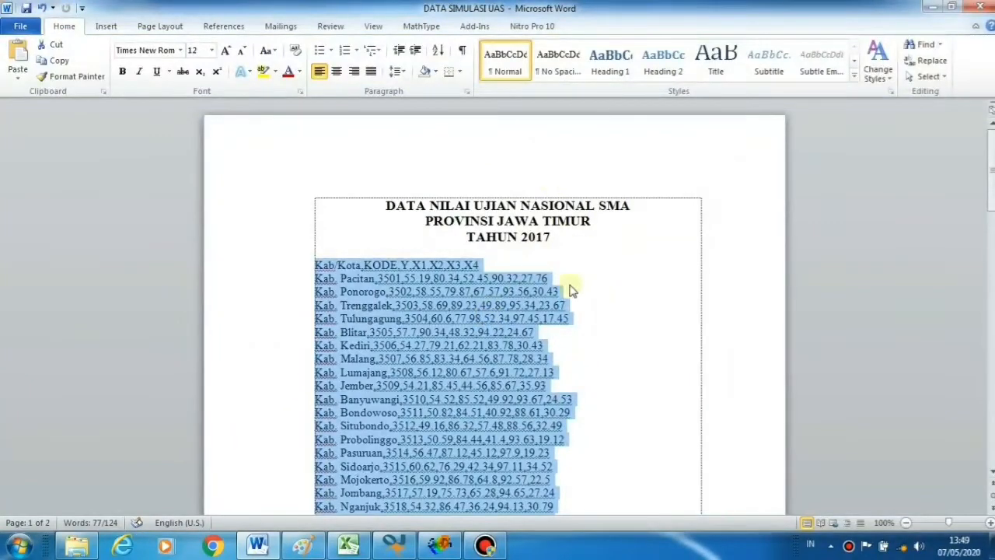
left_click(55, 64)
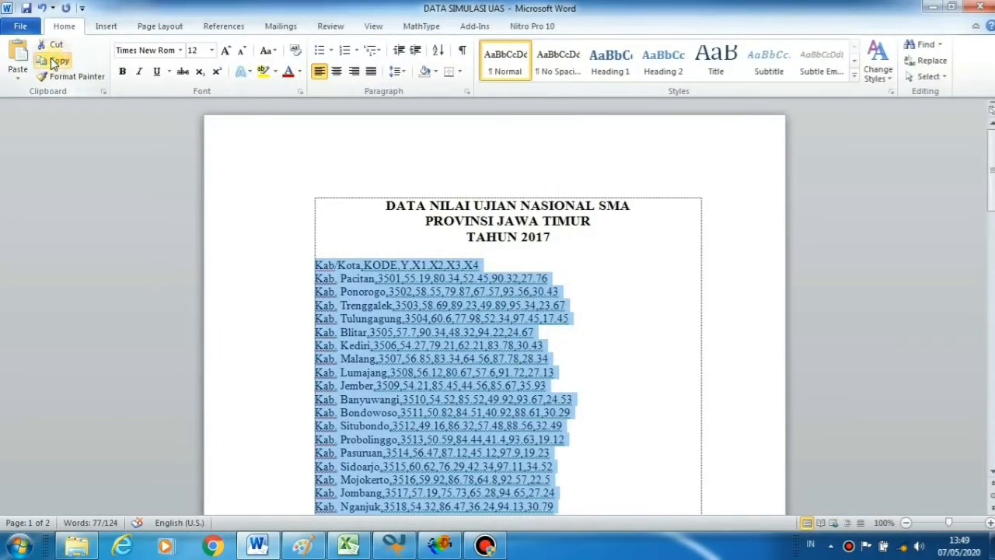
left_click(347, 546)
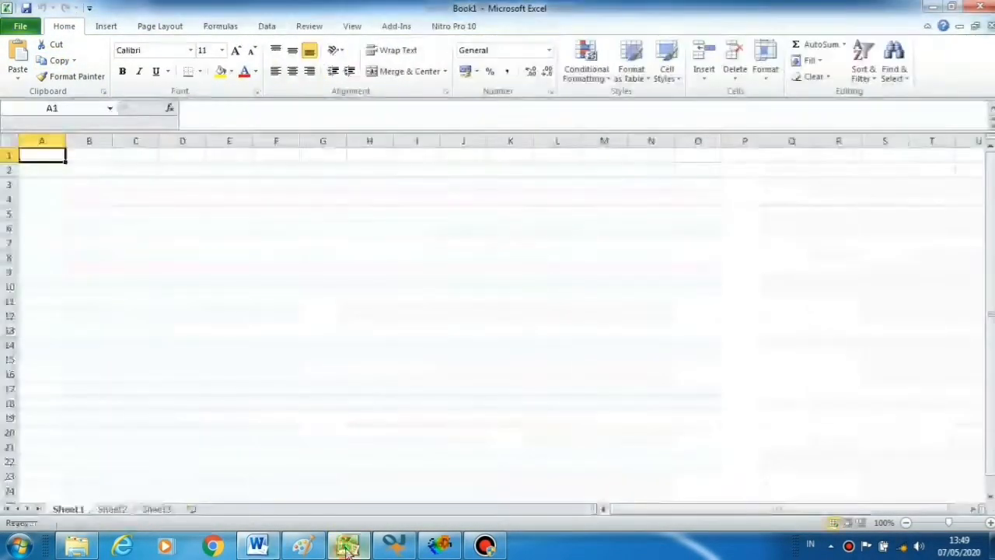
Paste the copied comma-separated exam data into the blank Excel sheet
left_click(19, 53)
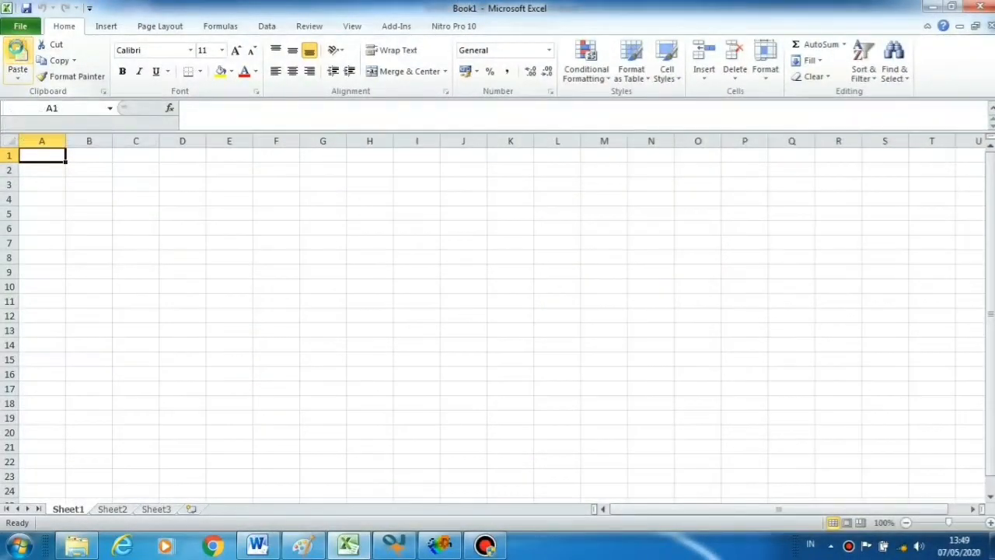
left_click(334, 217)
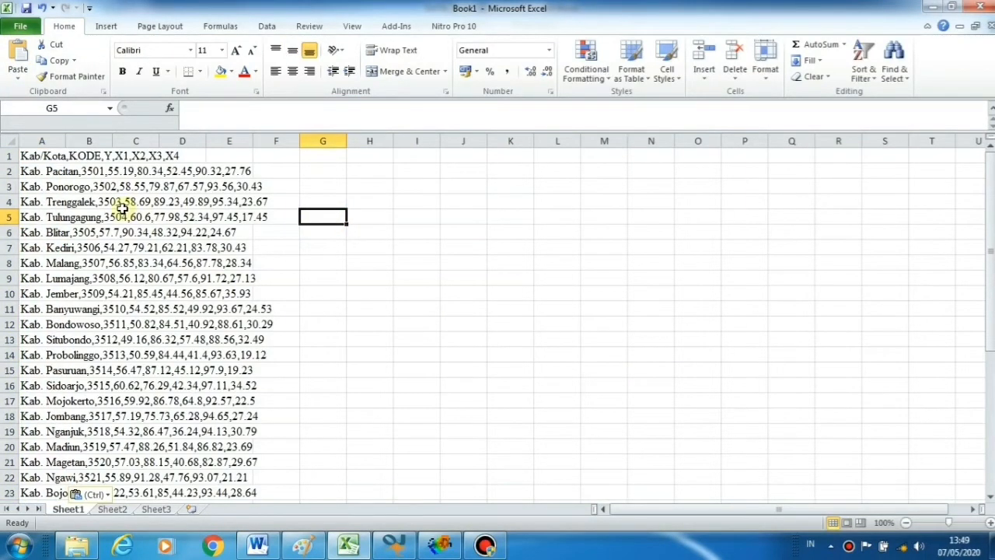
left_click(305, 264)
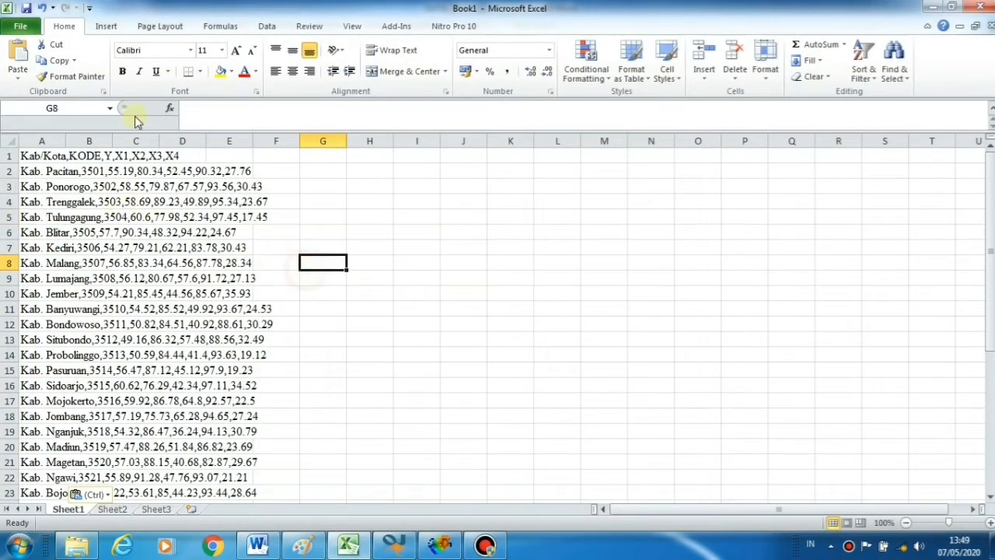
Save the sheet as DataUN.csv (CSV comma delimited) in D:\AREA, then close Excel without saving
left_click(20, 29)
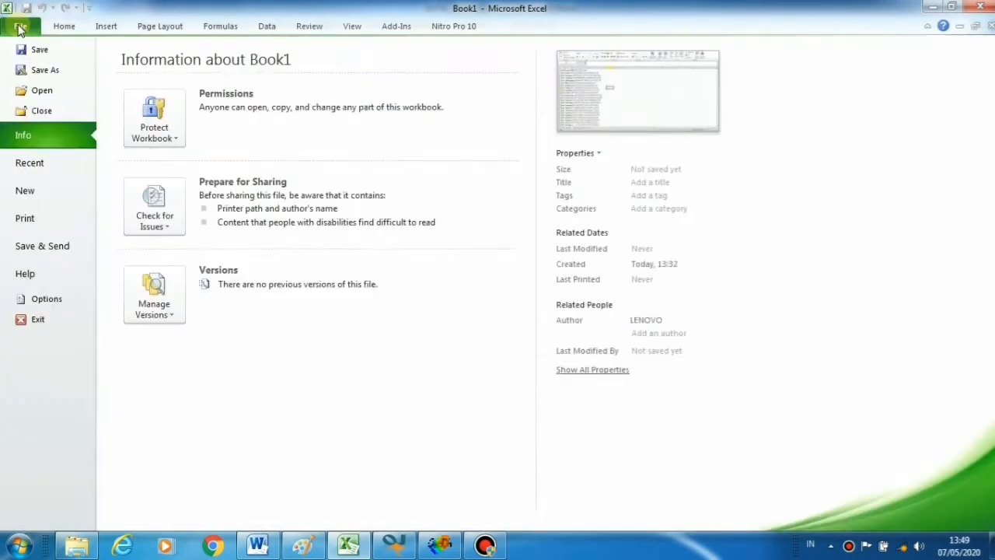
left_click(47, 72)
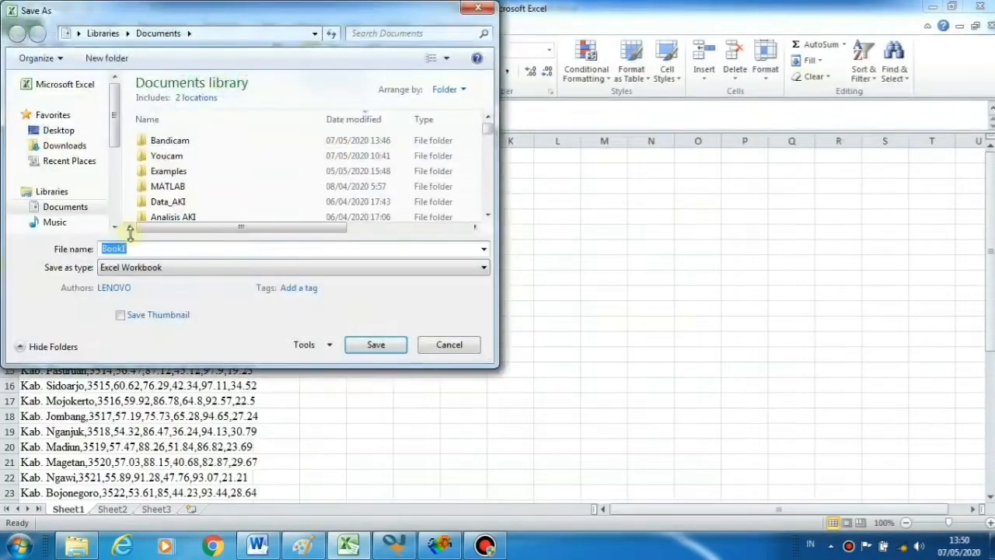
left_click_drag(116, 129, 118, 180)
left_click(62, 185)
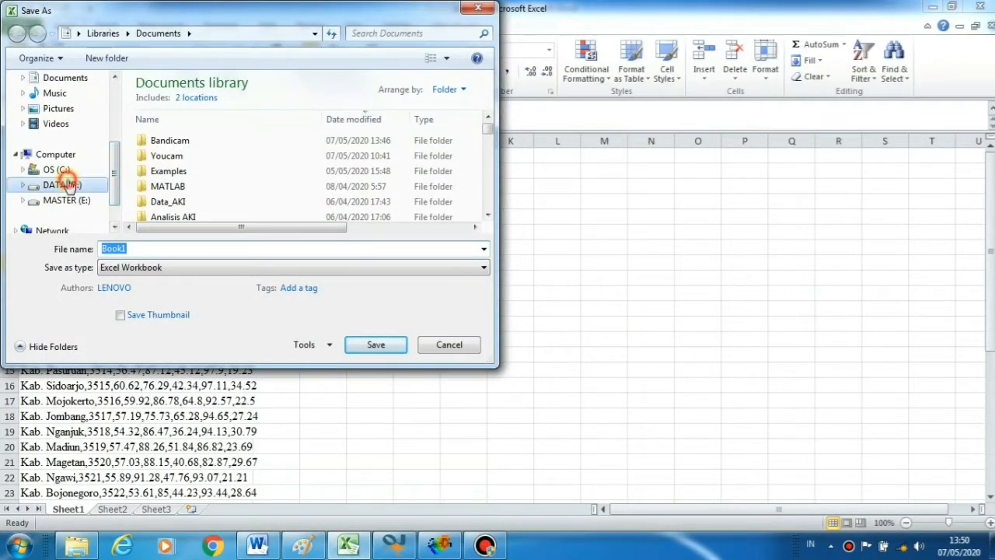
double_click(165, 101)
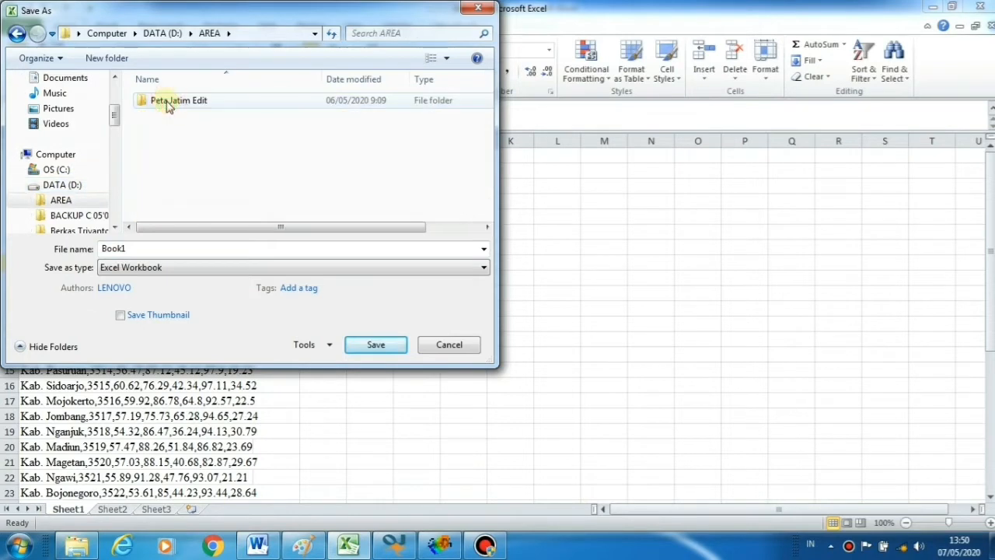
double_click(152, 248)
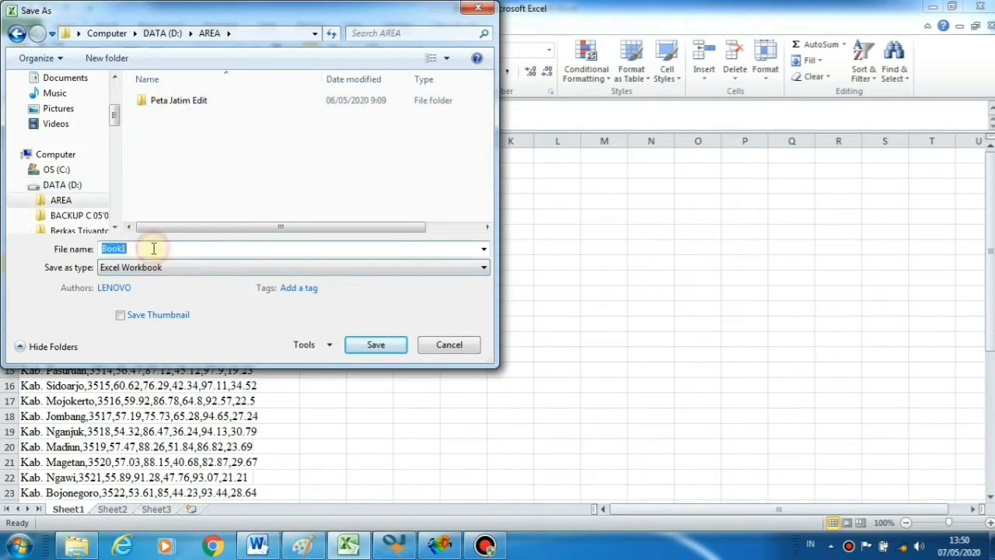
type("D")
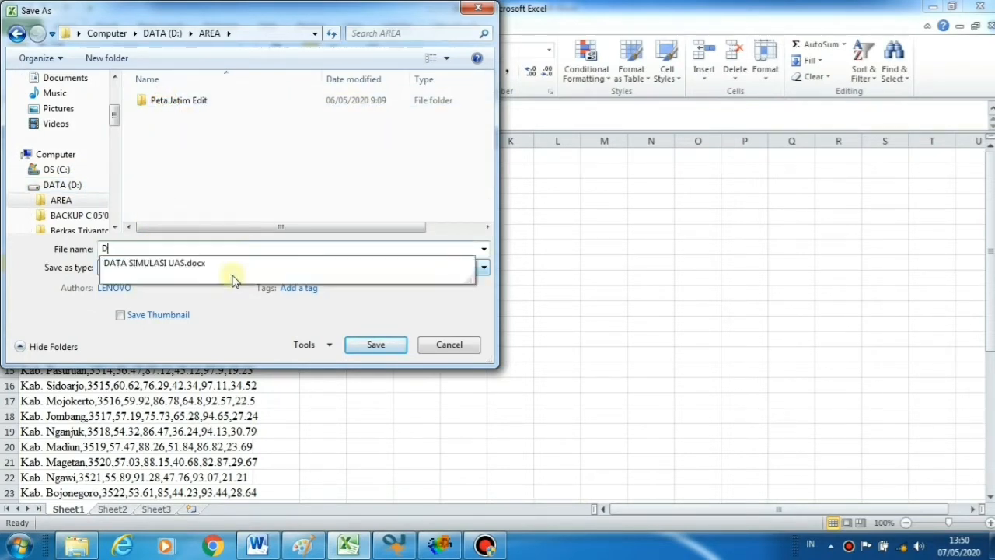
type("ataUN")
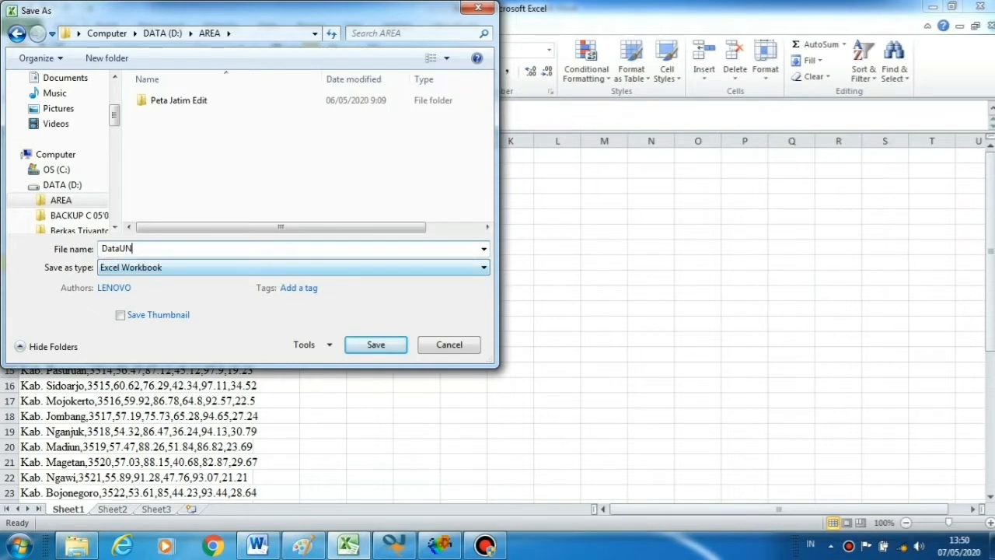
left_click(482, 268)
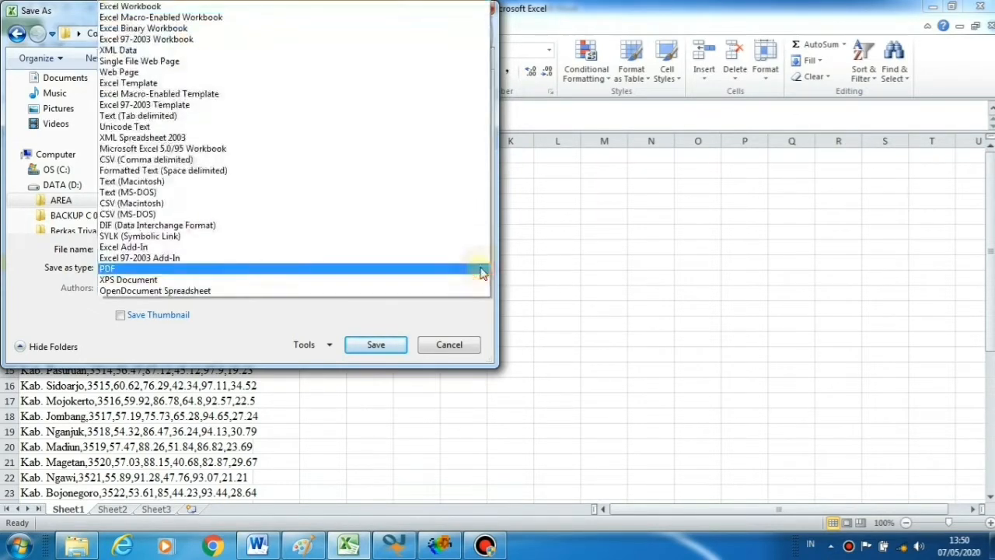
left_click(163, 161)
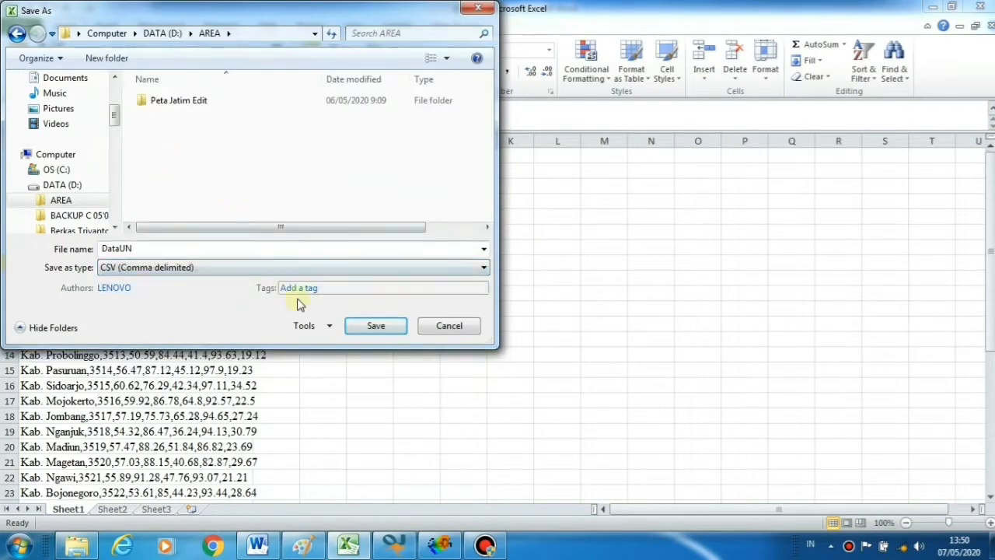
left_click(376, 326)
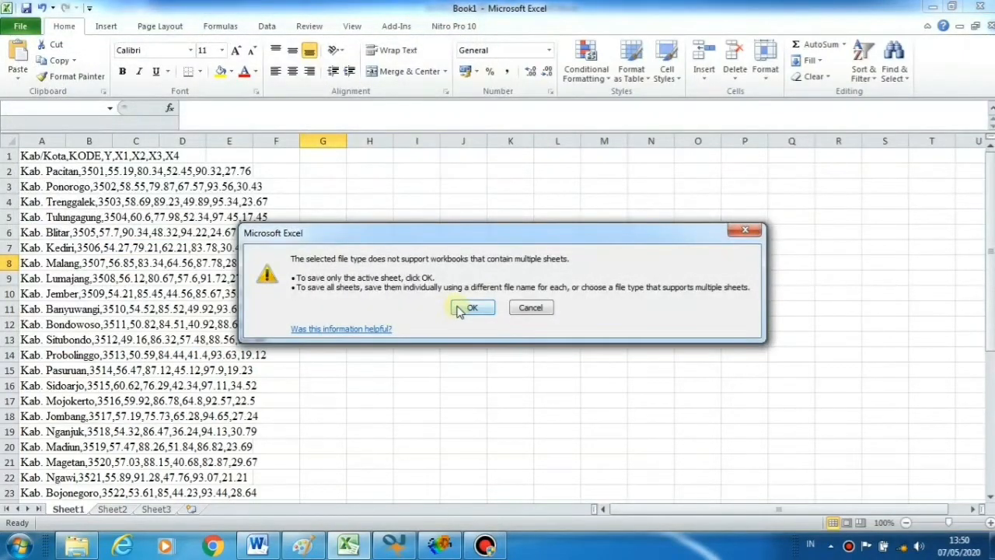
left_click(470, 308)
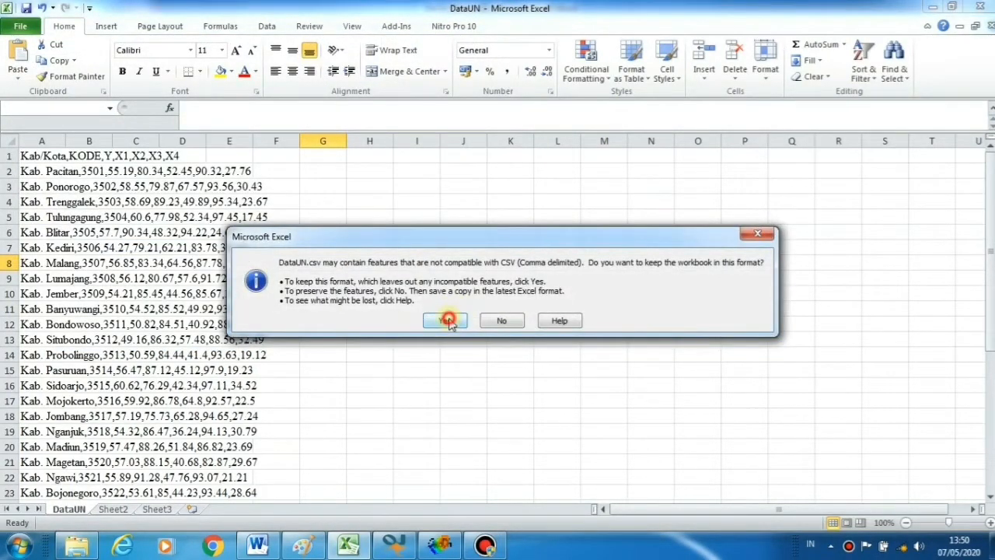
left_click(447, 320)
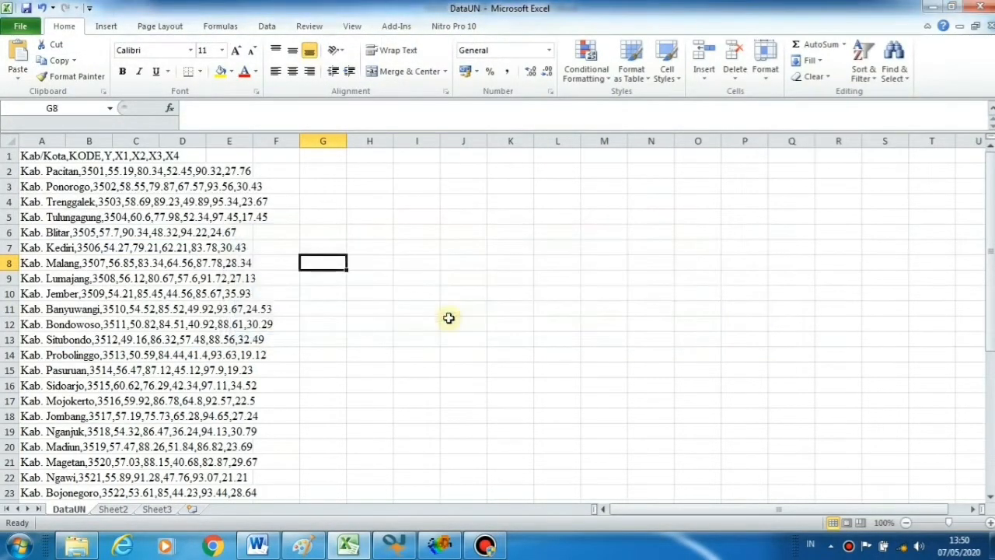
left_click(980, 8)
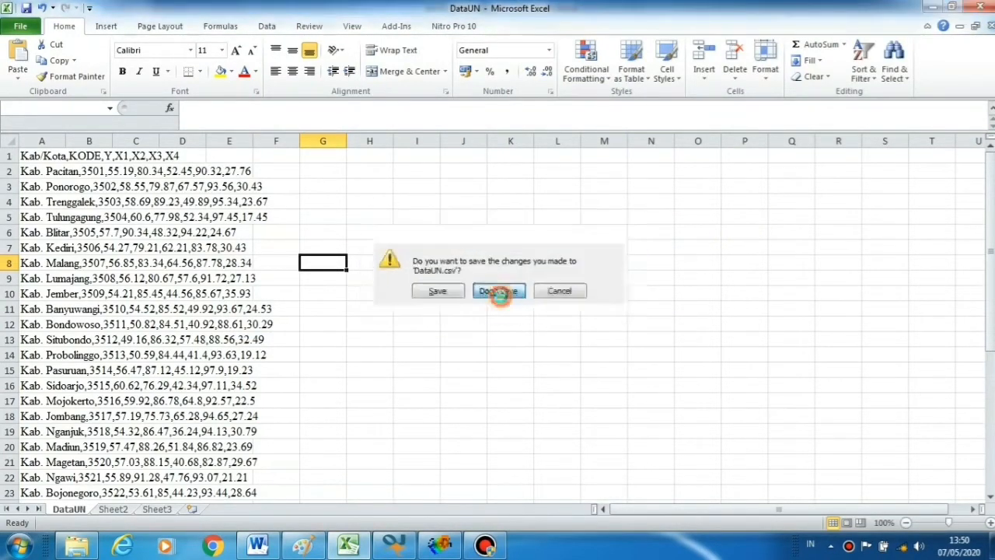
left_click(504, 300)
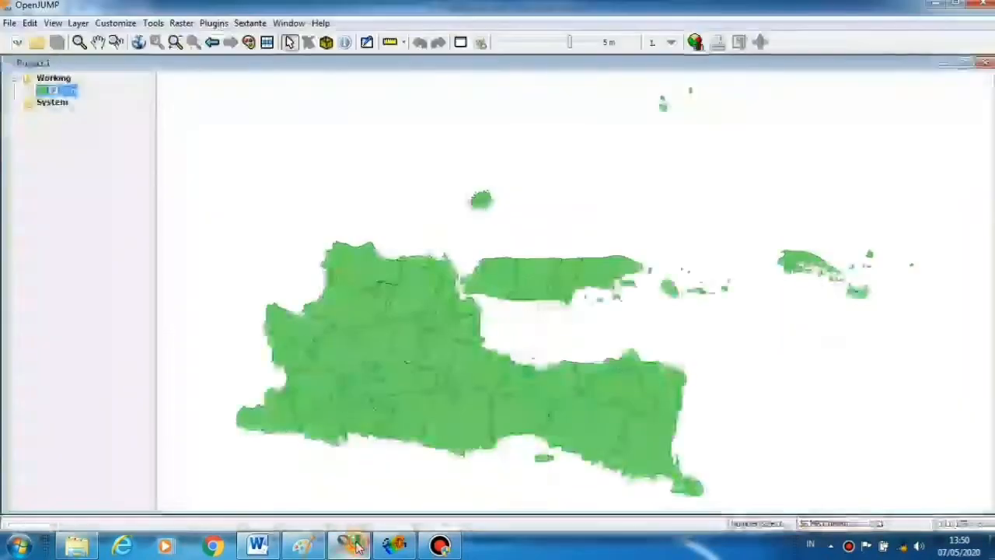
Add DataUN.csv from the AREA folder to the OpenJUMP project as a new layer
left_click(351, 544)
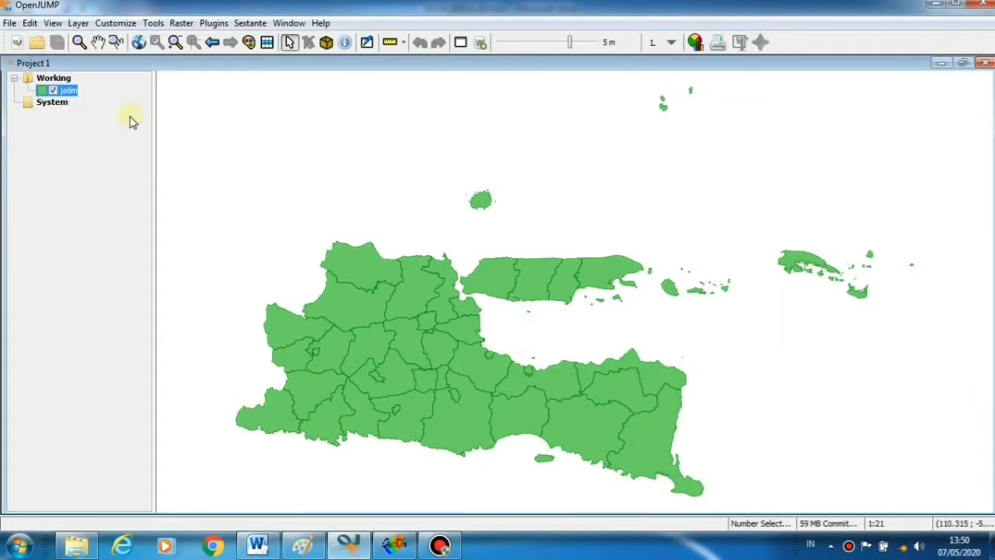
left_click(44, 46)
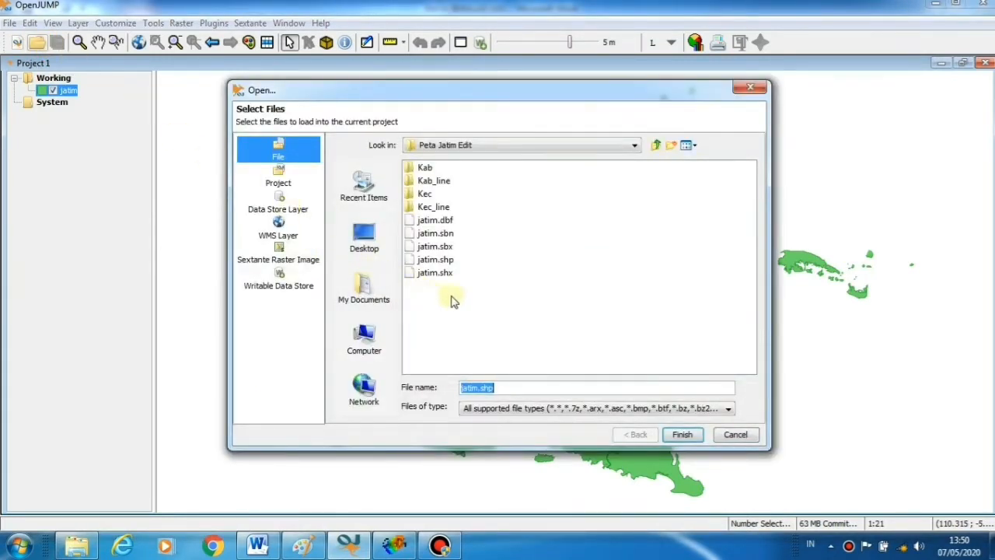
left_click(634, 149)
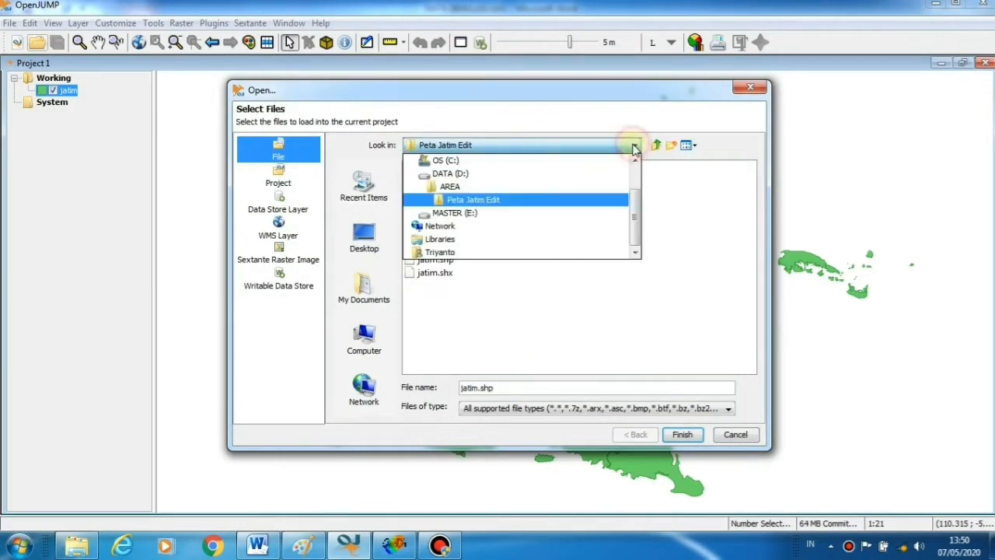
left_click(454, 183)
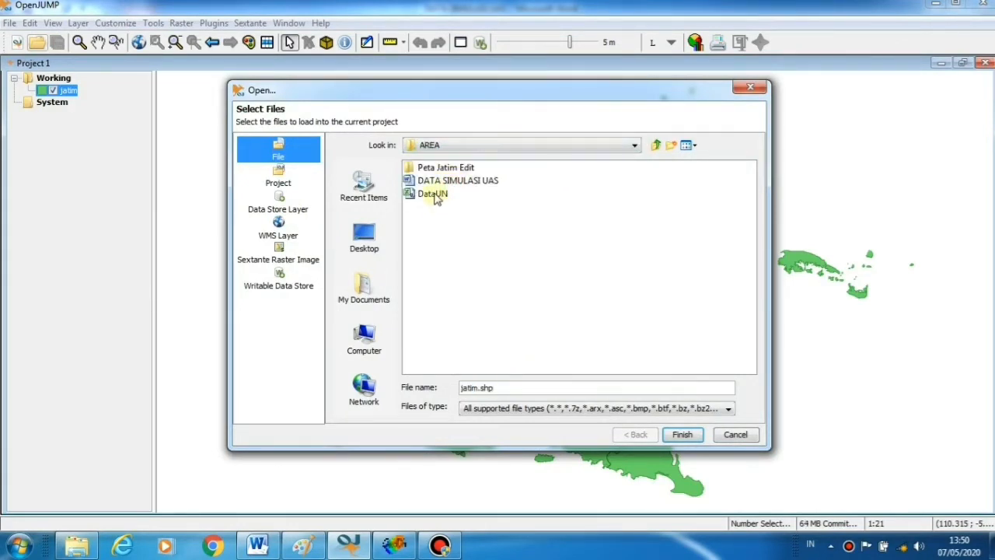
left_click(434, 194)
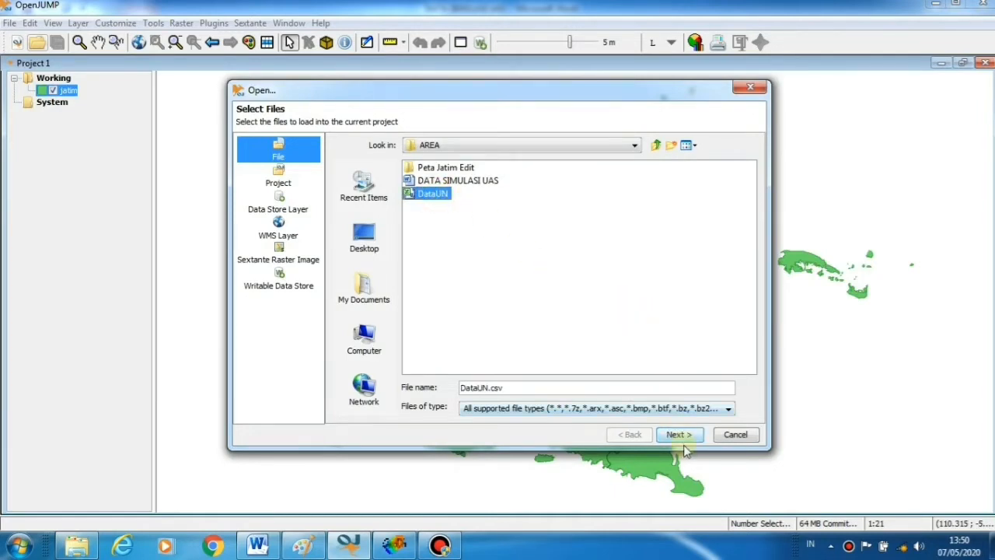
left_click(678, 434)
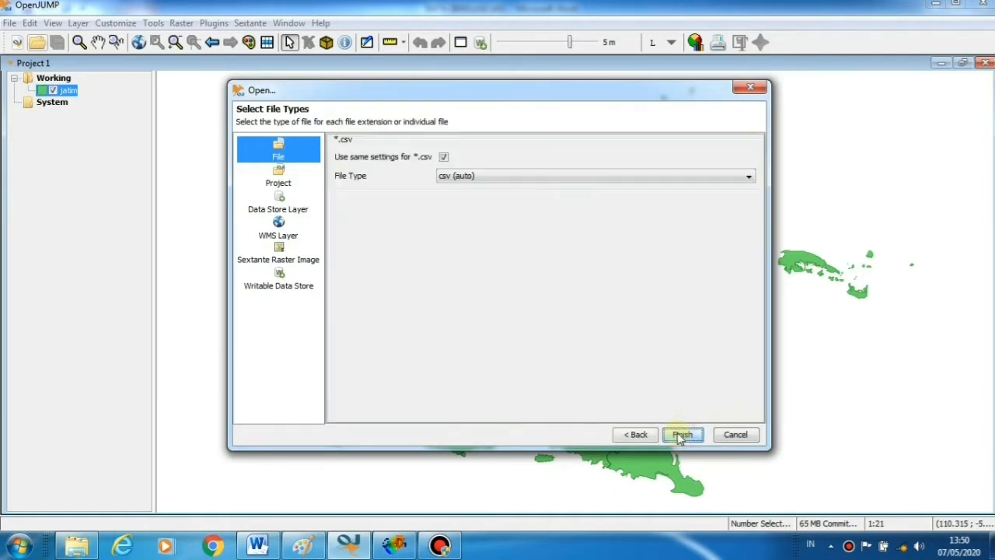
left_click(682, 434)
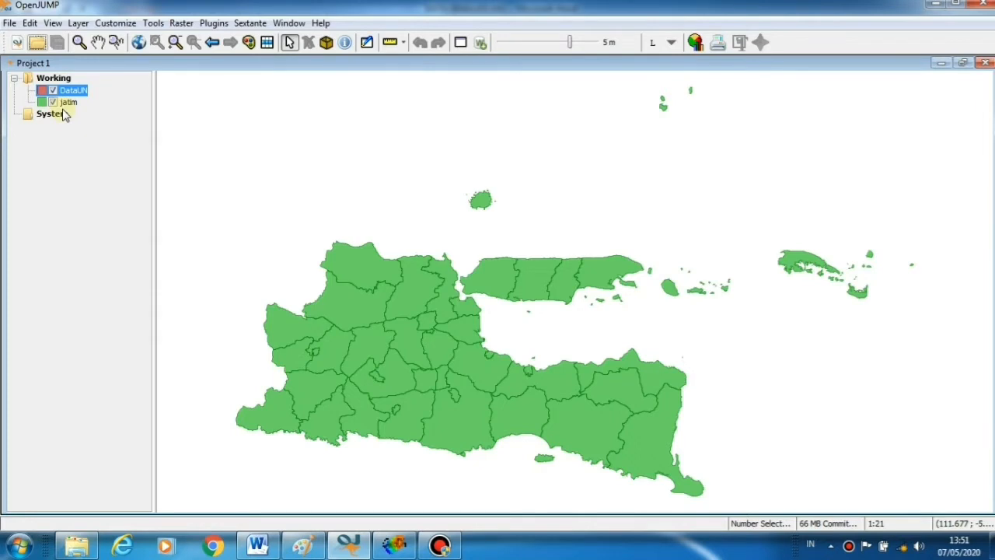
Open DataUN's attribute table, make the layer editable, and open its View / Edit Schema dialog
left_click(267, 44)
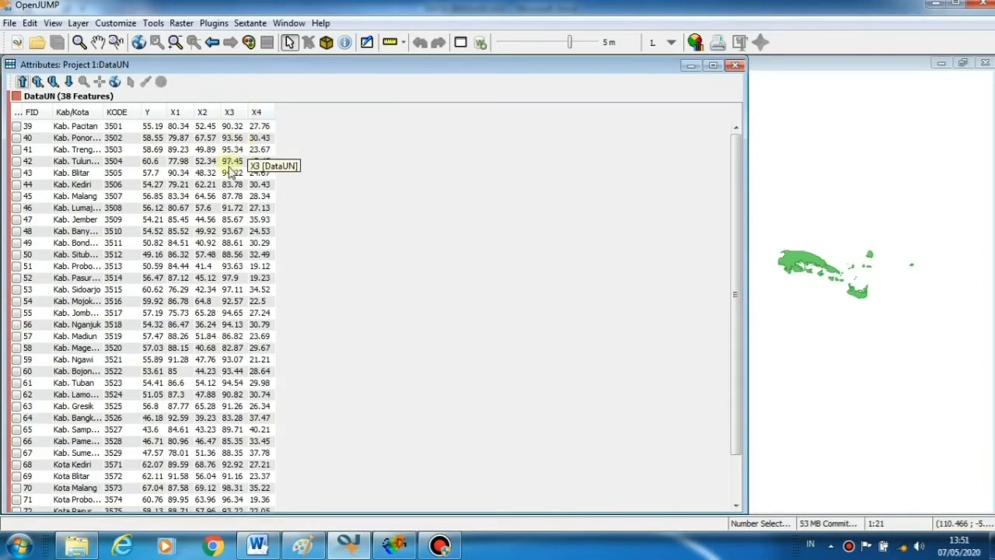
right_click(199, 225)
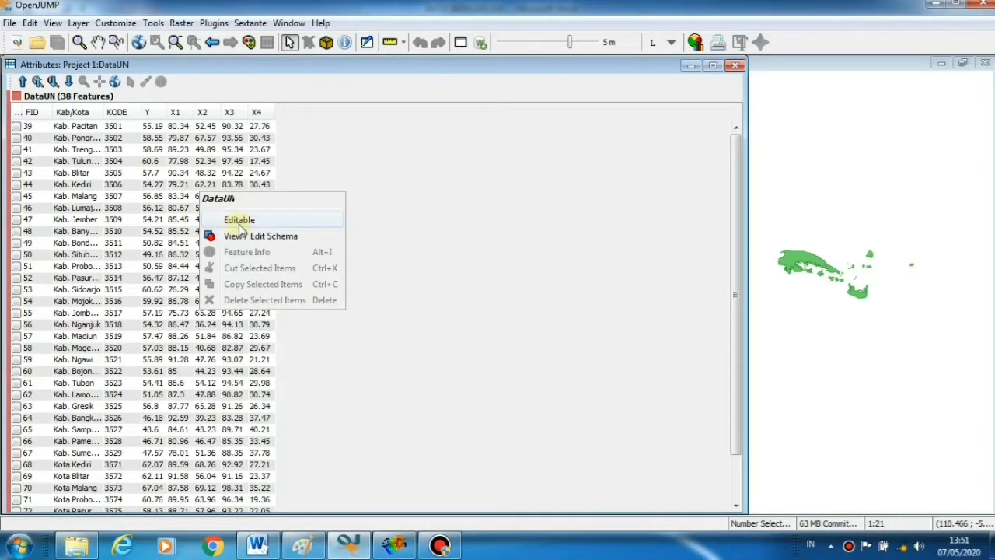
left_click(238, 221)
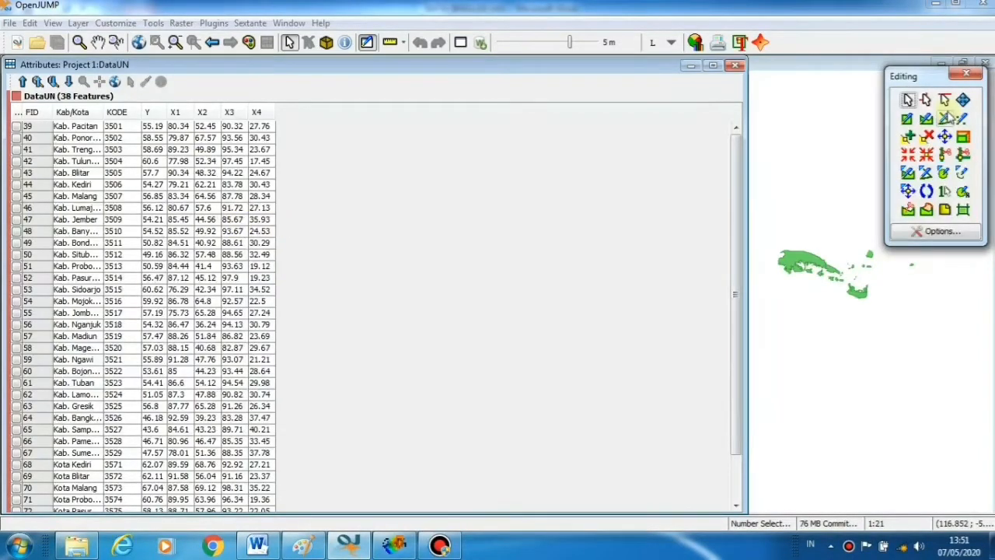
right_click(206, 200)
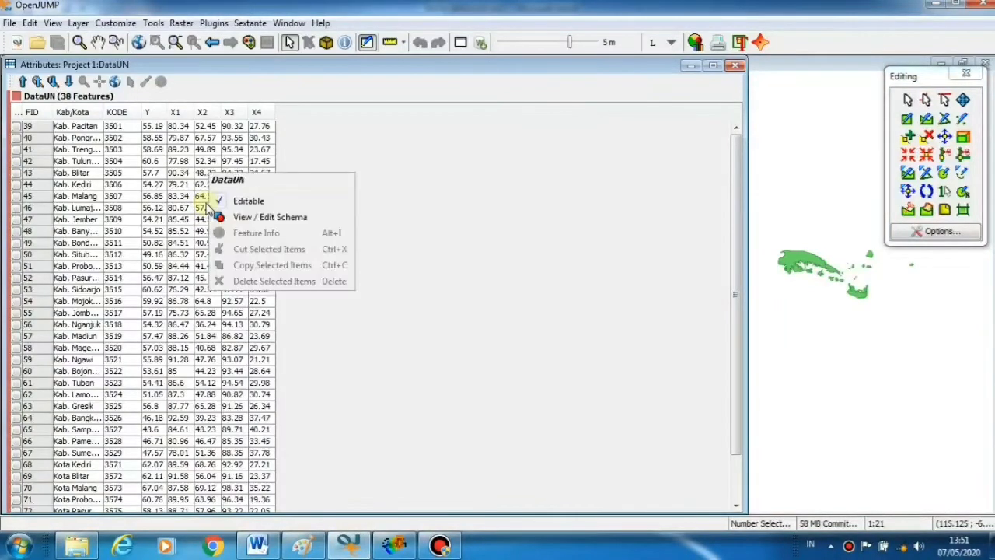
left_click(270, 221)
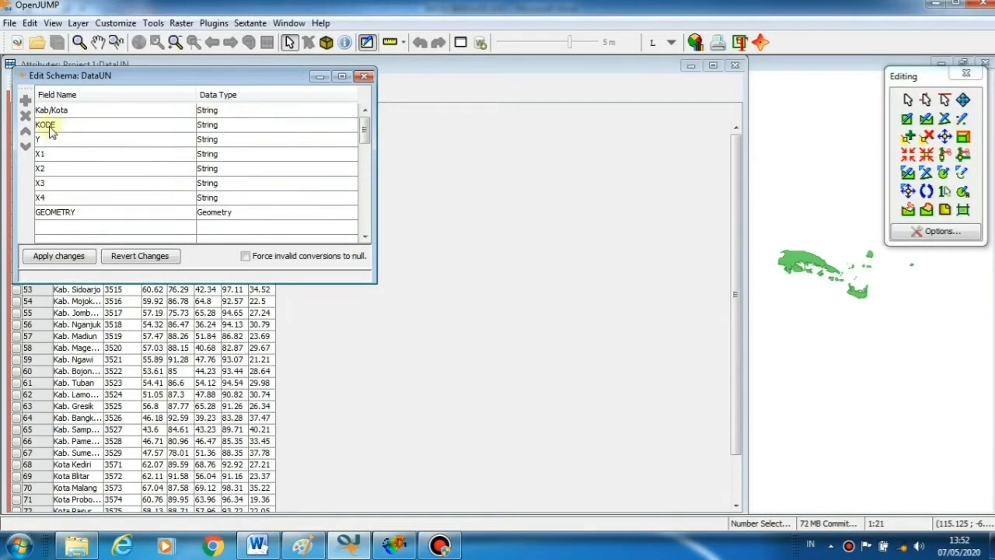
Set DataUN's KODE field to Integer and Y, X1, X2, X3, X4 to Double
left_click(221, 131)
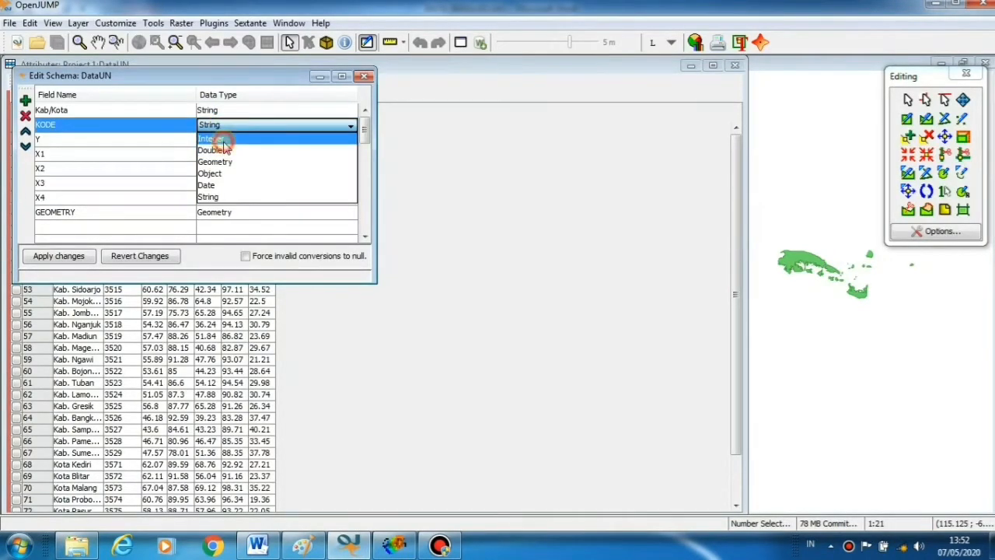
left_click(223, 142)
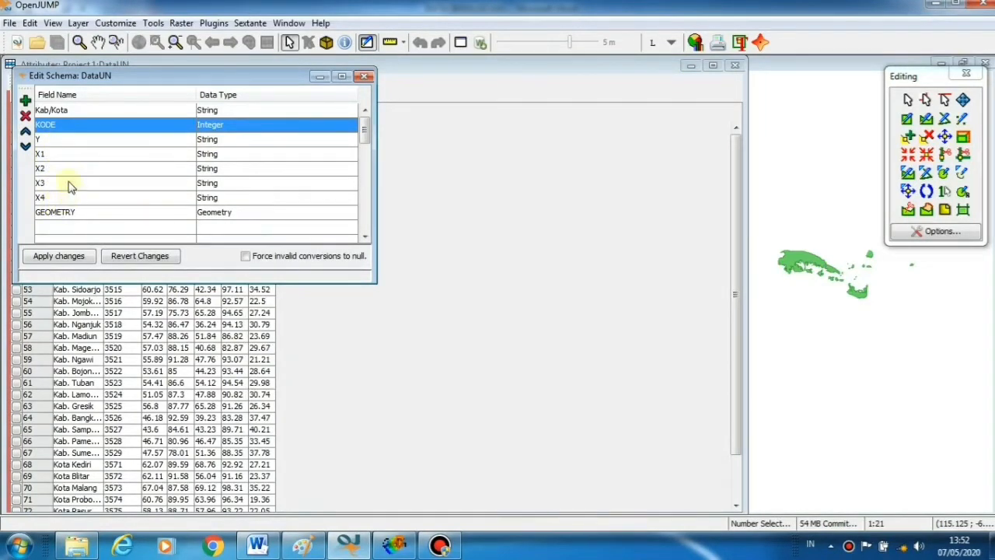
left_click(214, 144)
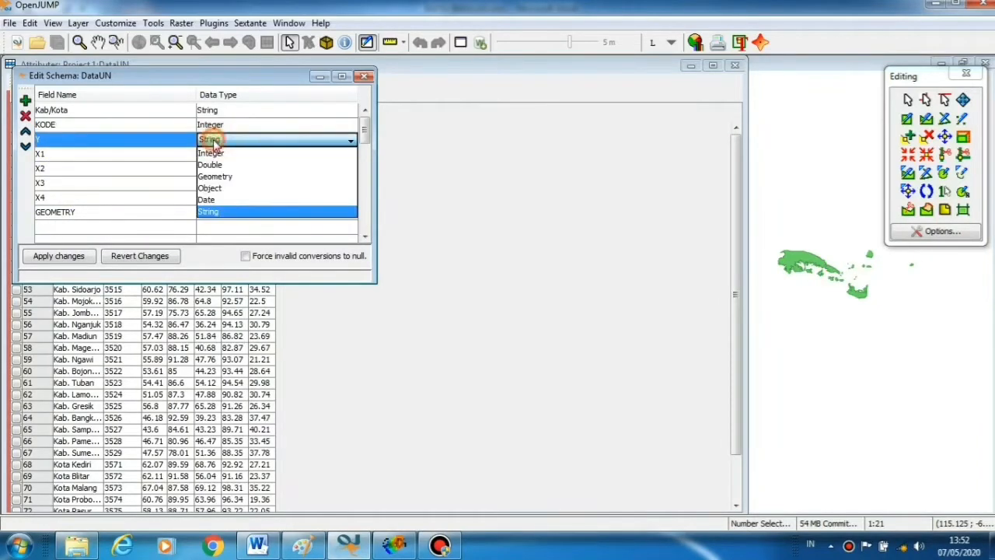
left_click(219, 162)
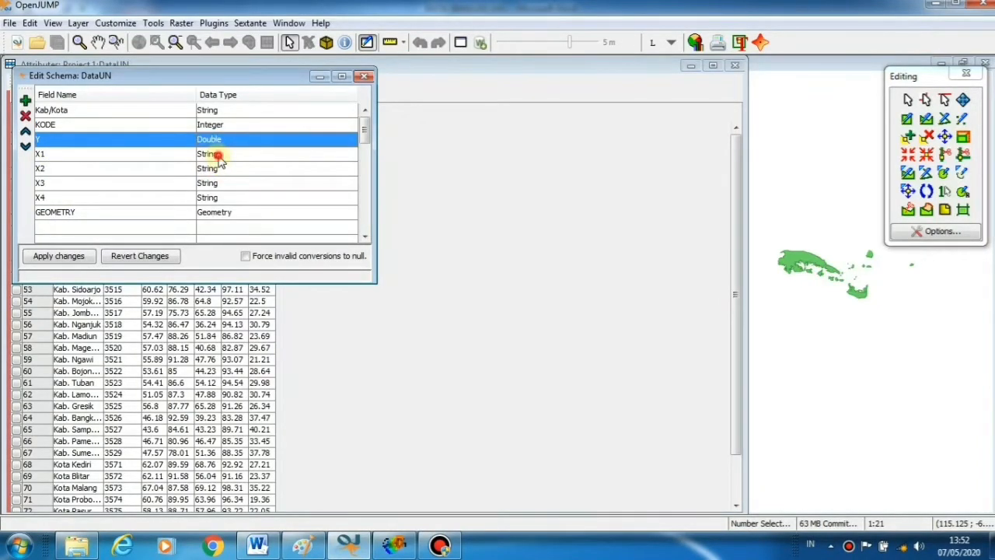
left_click(218, 155)
left_click(217, 182)
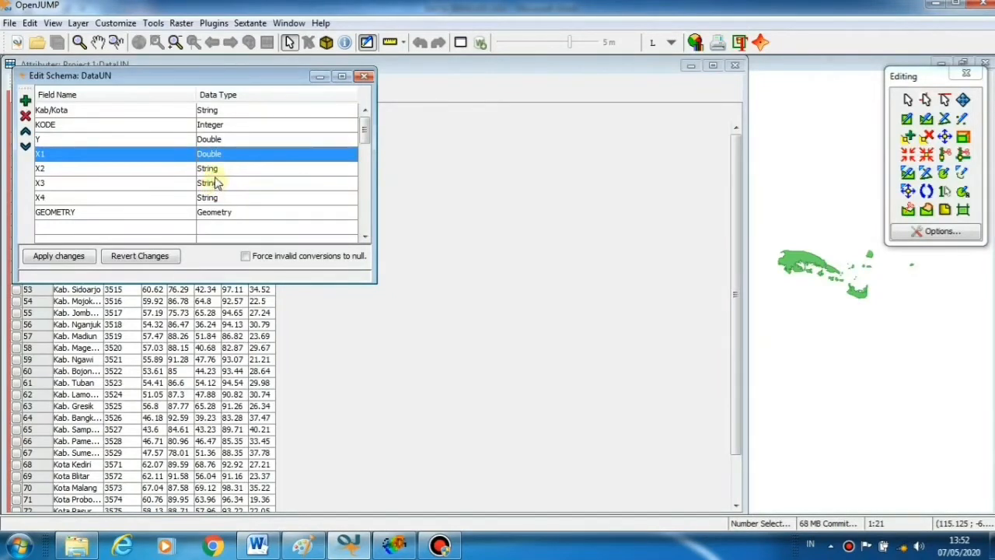
left_click(218, 170)
left_click(213, 194)
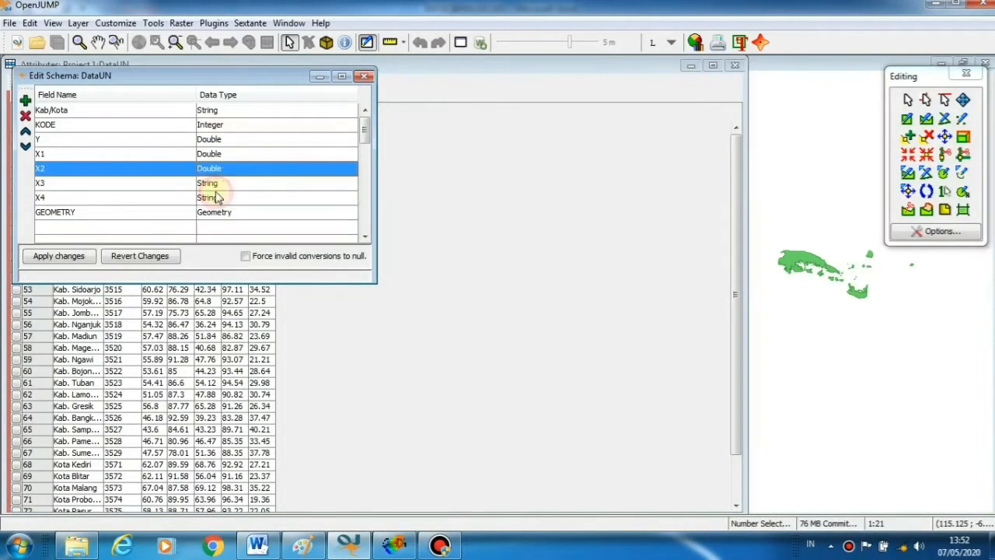
left_click(218, 184)
left_click(215, 207)
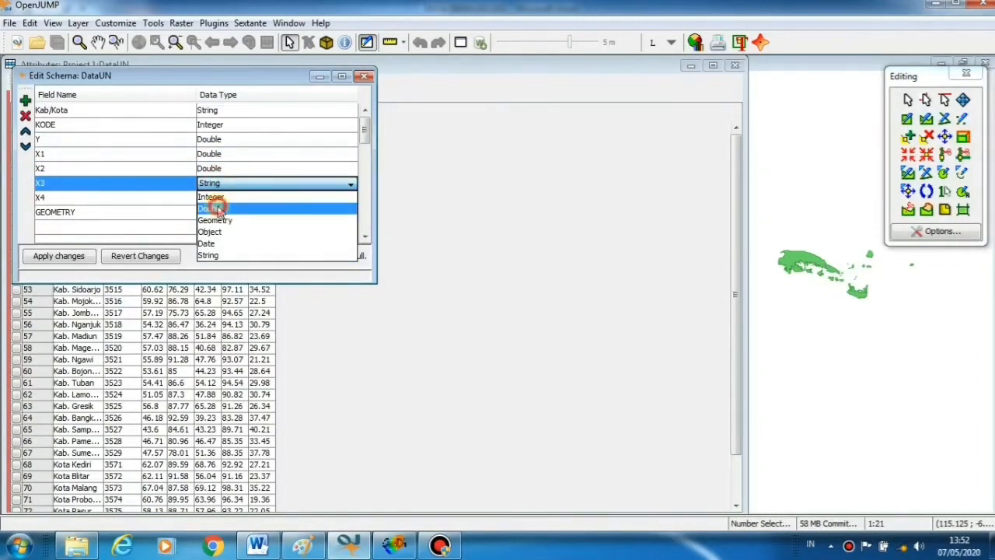
left_click(217, 198)
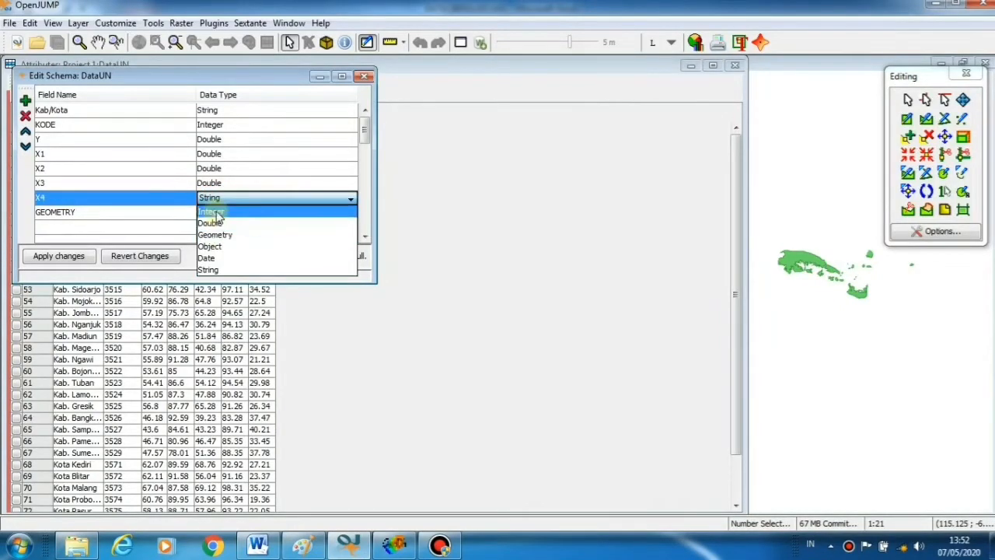
left_click(217, 224)
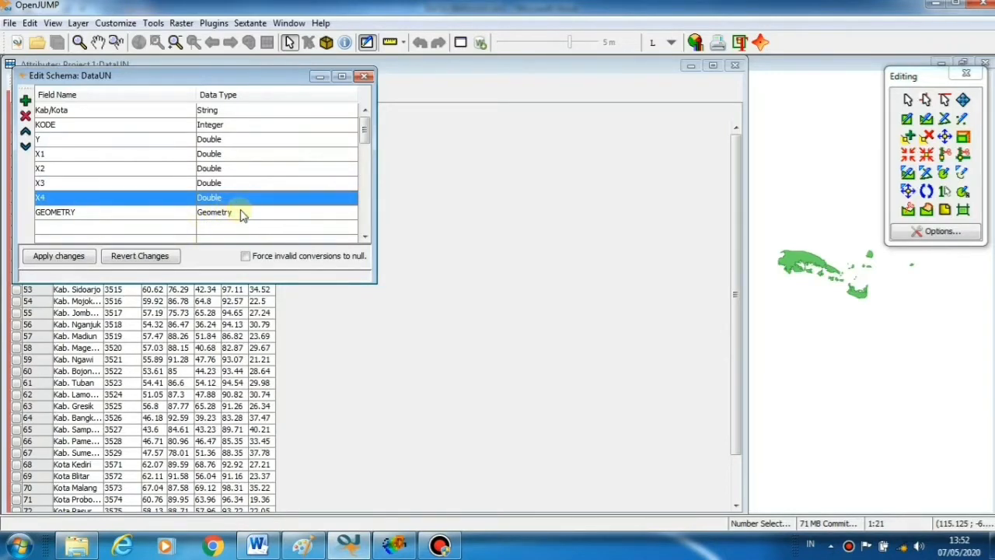
Apply the new data types and close the schema, editing toolbox and attribute windows
left_click(62, 260)
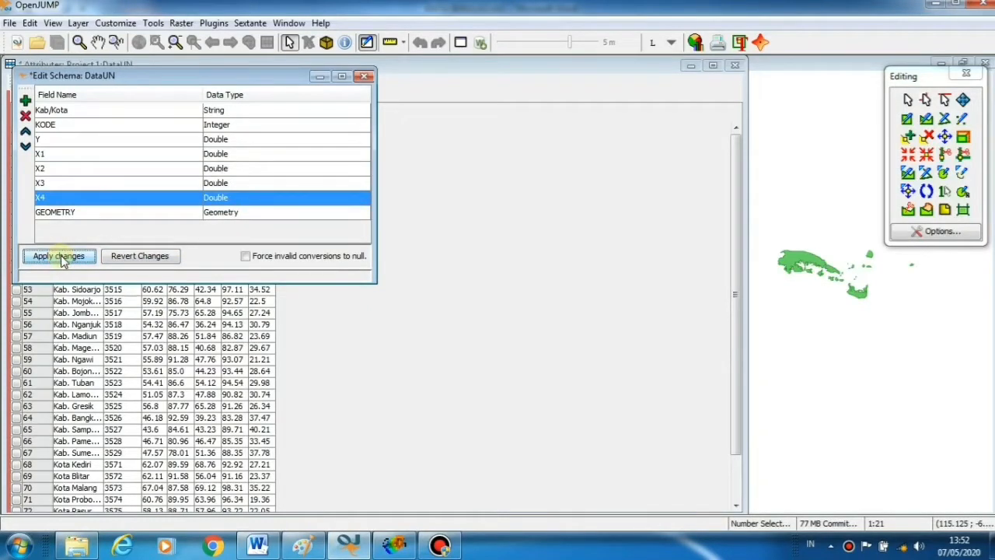
left_click(364, 75)
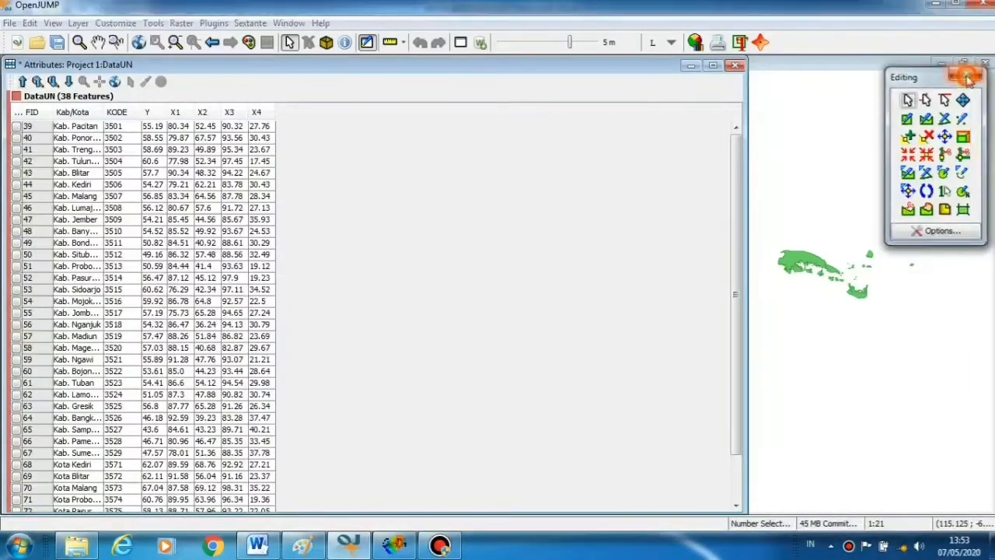
left_click(967, 77)
left_click(735, 68)
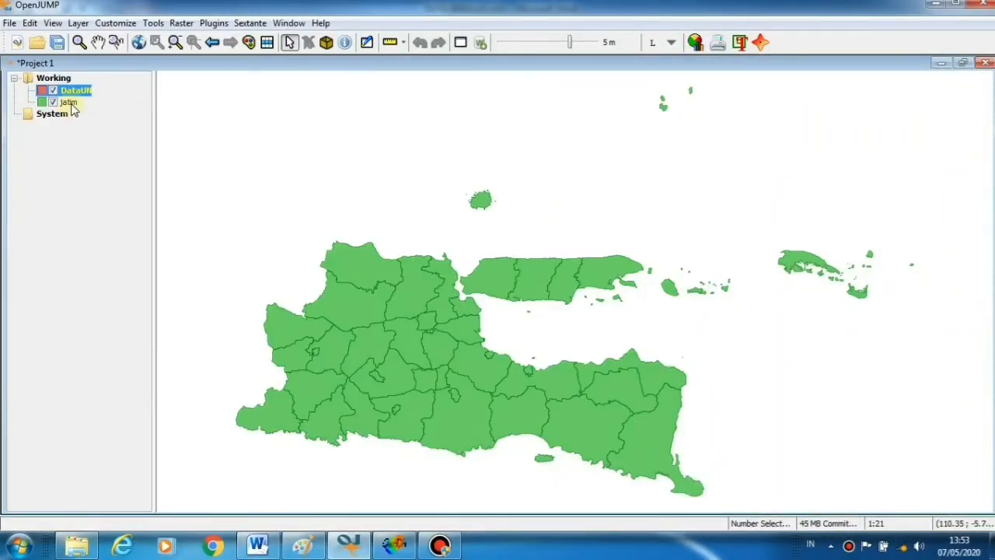
Select jatim, open its attribute table, make it editable, and open its View / Edit Schema
left_click(69, 103)
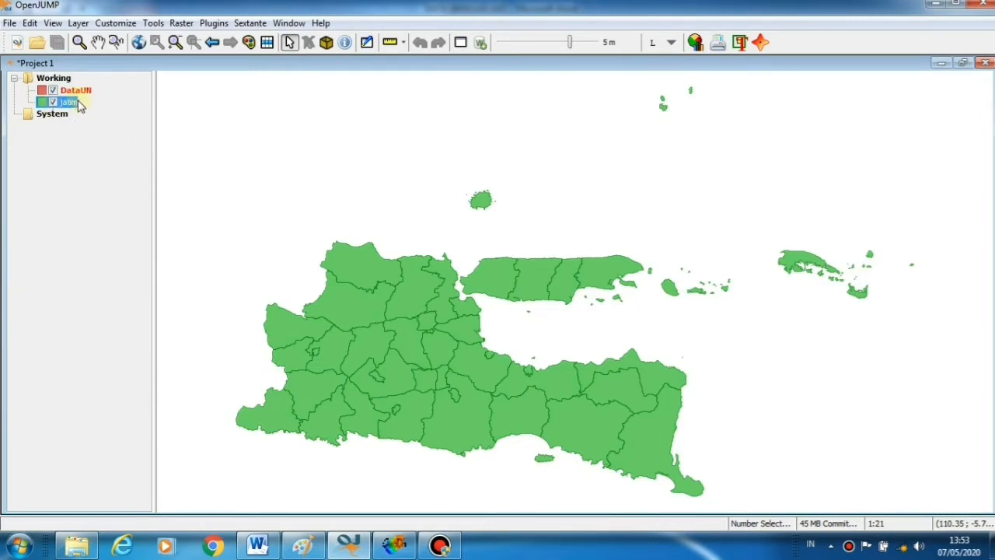
left_click(268, 43)
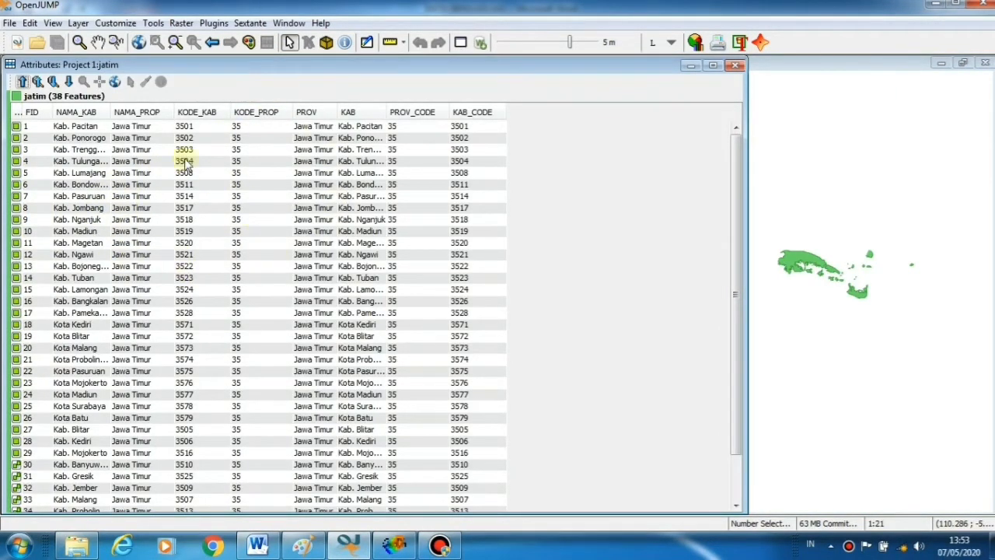
right_click(413, 192)
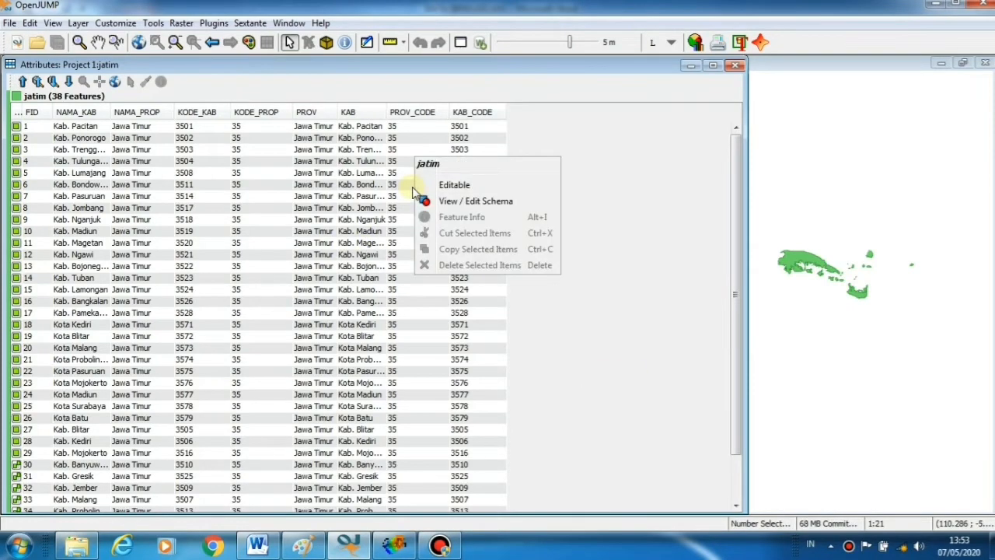
left_click(460, 187)
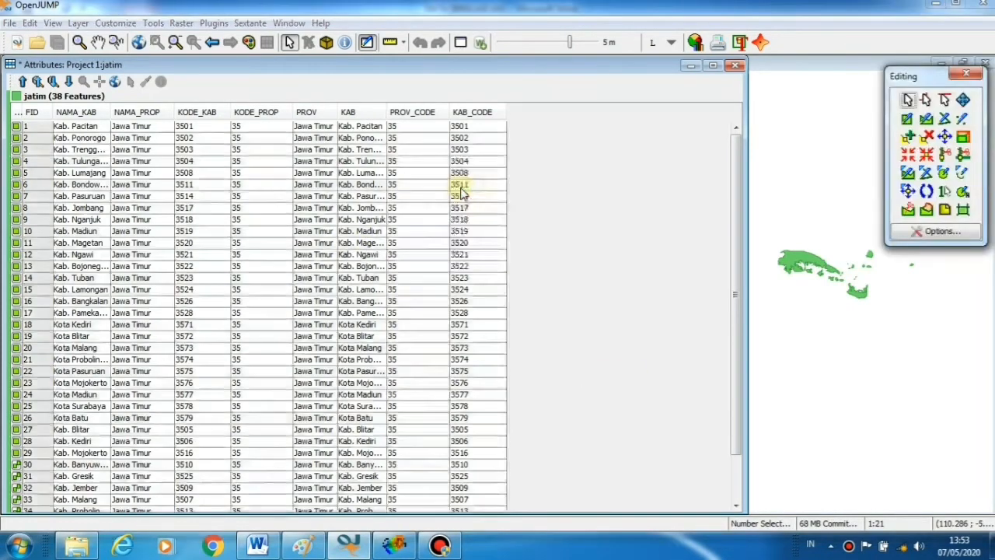
right_click(392, 178)
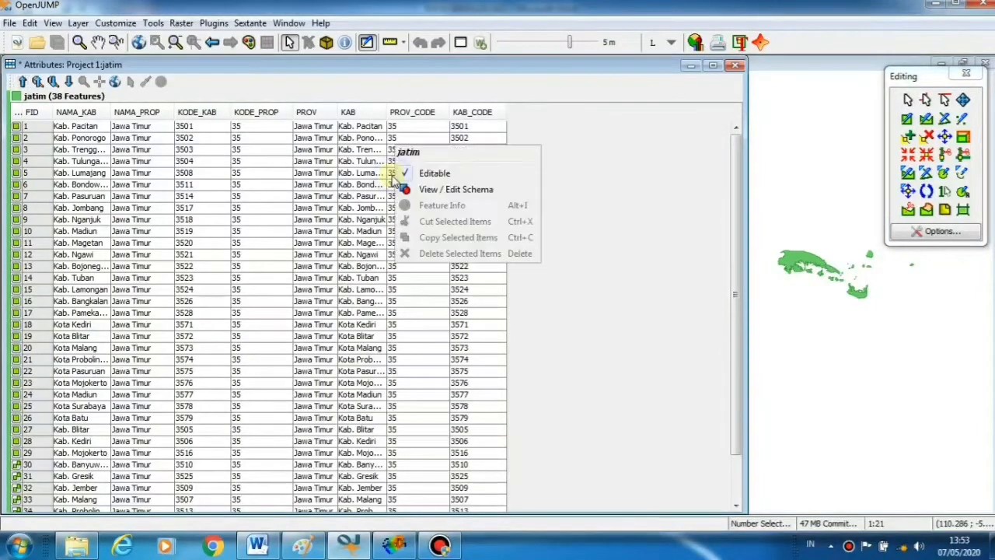
left_click(438, 193)
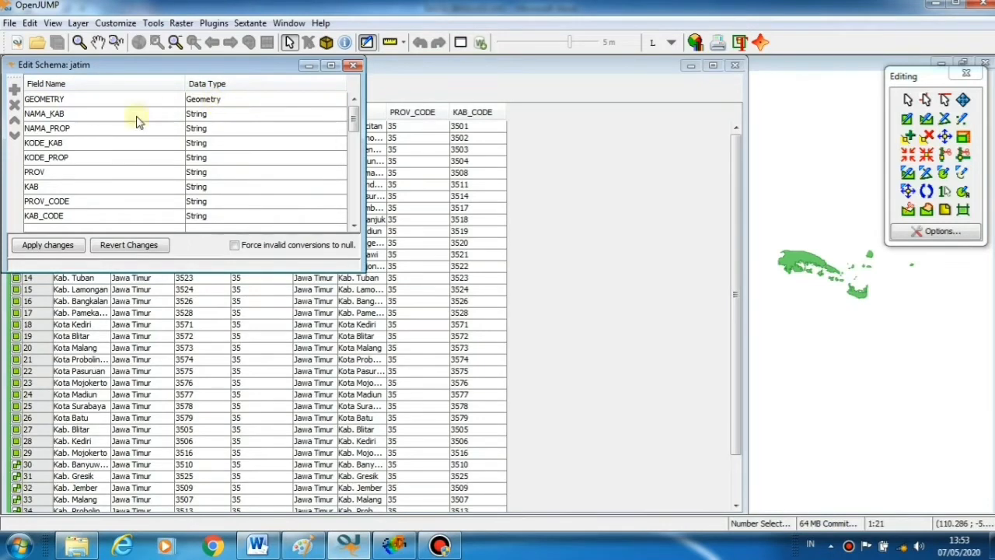
Change jatim's KODE_KAB to Integer, apply, and close the schema, toolbox and attribute windows
left_click(66, 147)
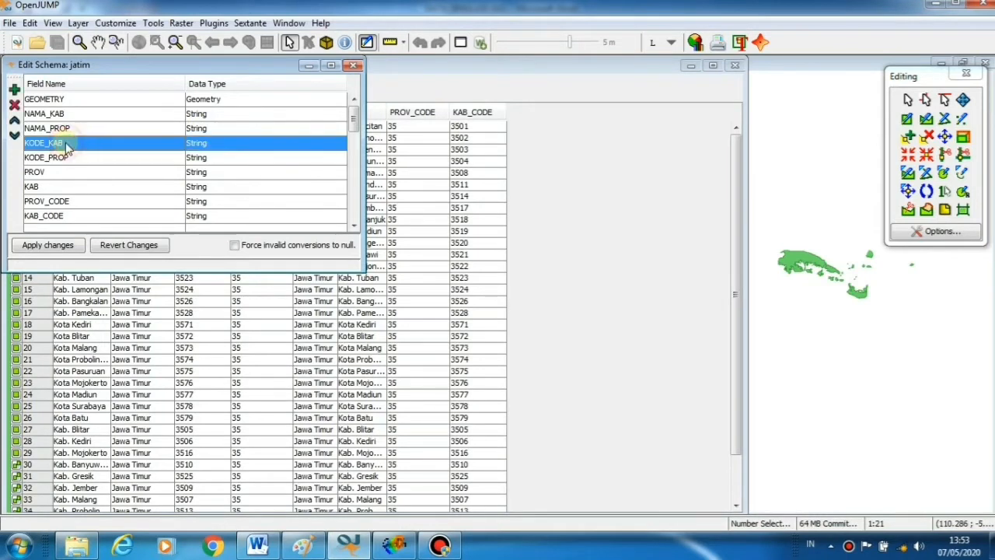
left_click(213, 148)
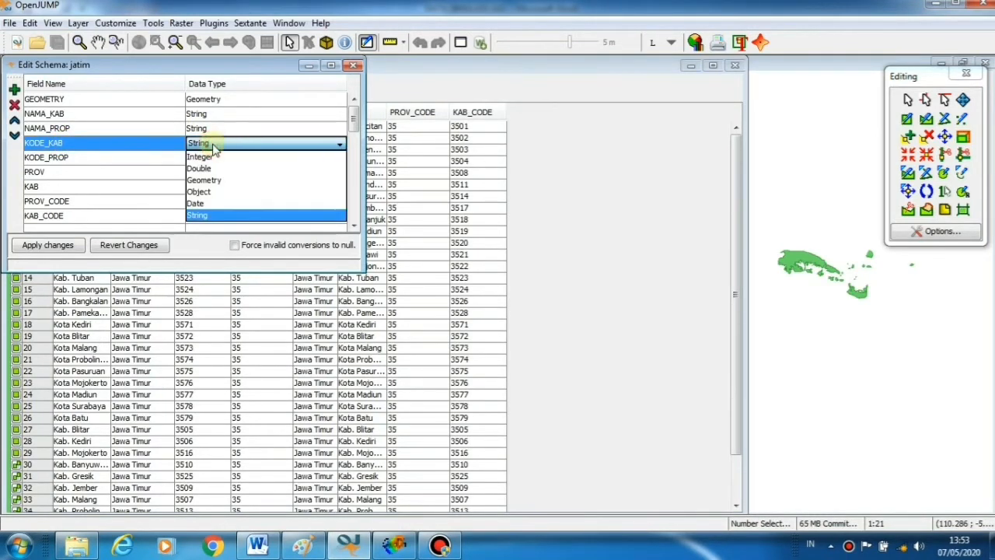
left_click(209, 157)
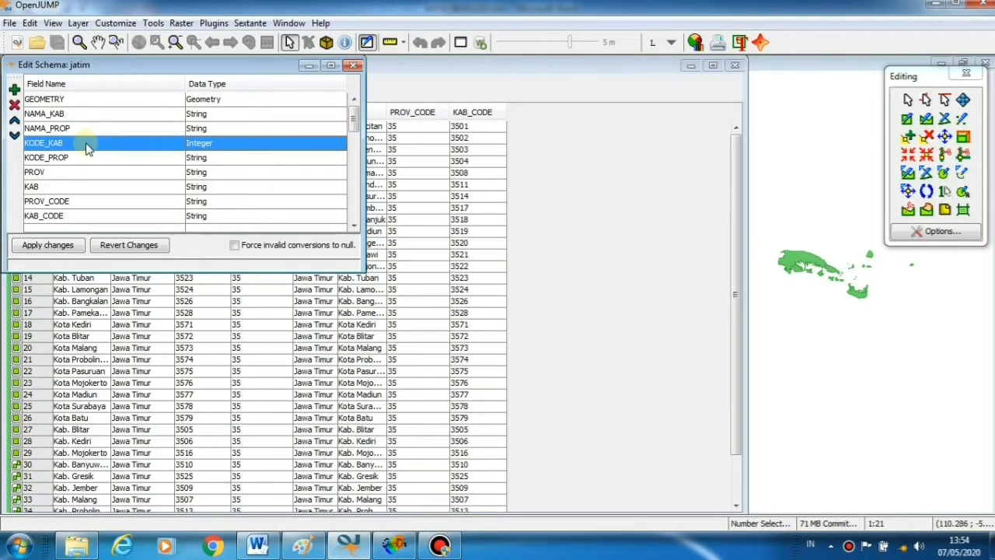
left_click(67, 245)
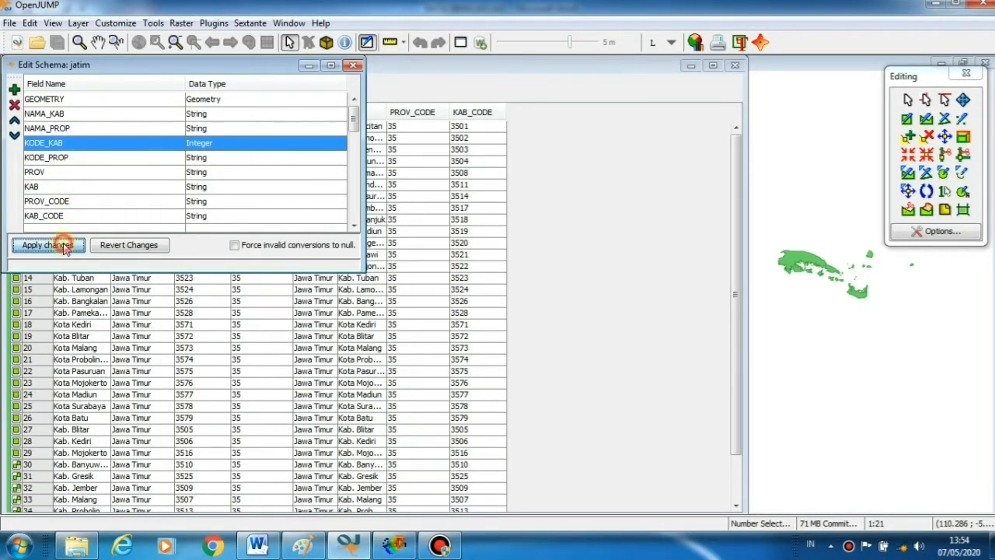
left_click(353, 65)
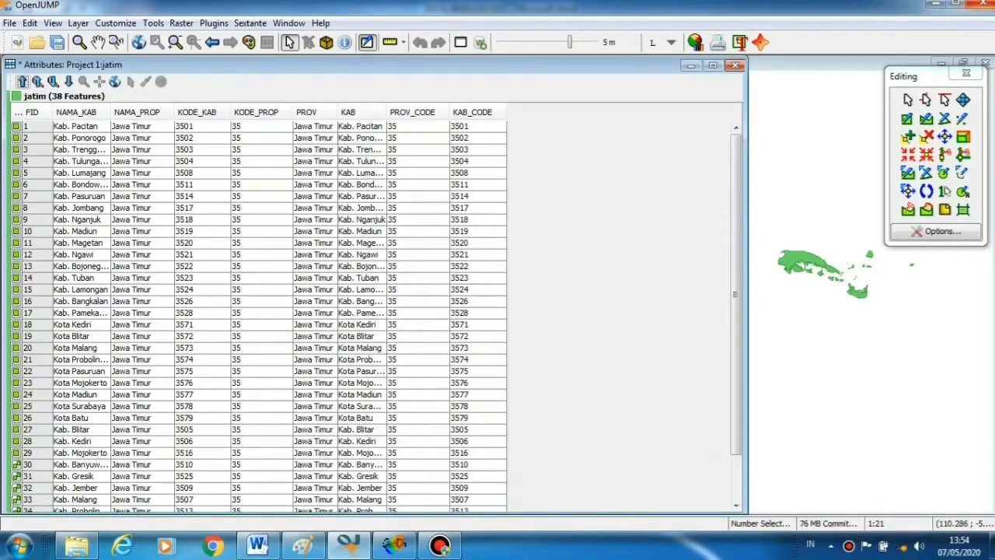
left_click(966, 73)
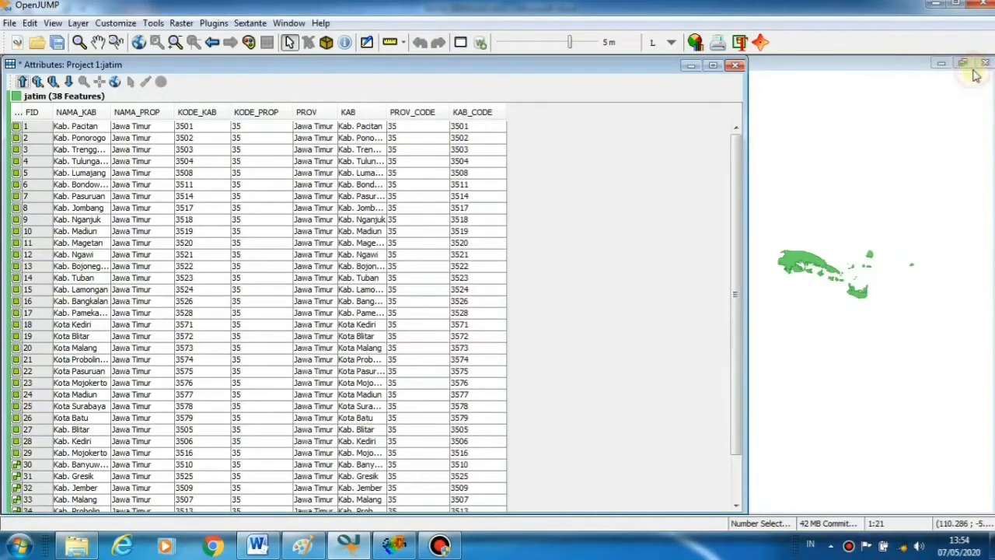
left_click(735, 65)
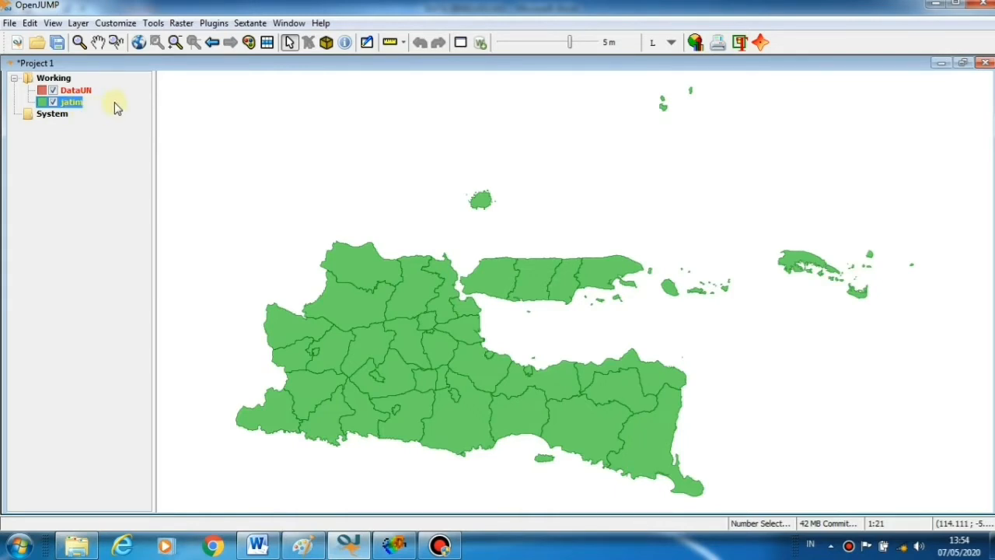
Start the Join Table tool from Tools > Edit Attributes
left_click(154, 23)
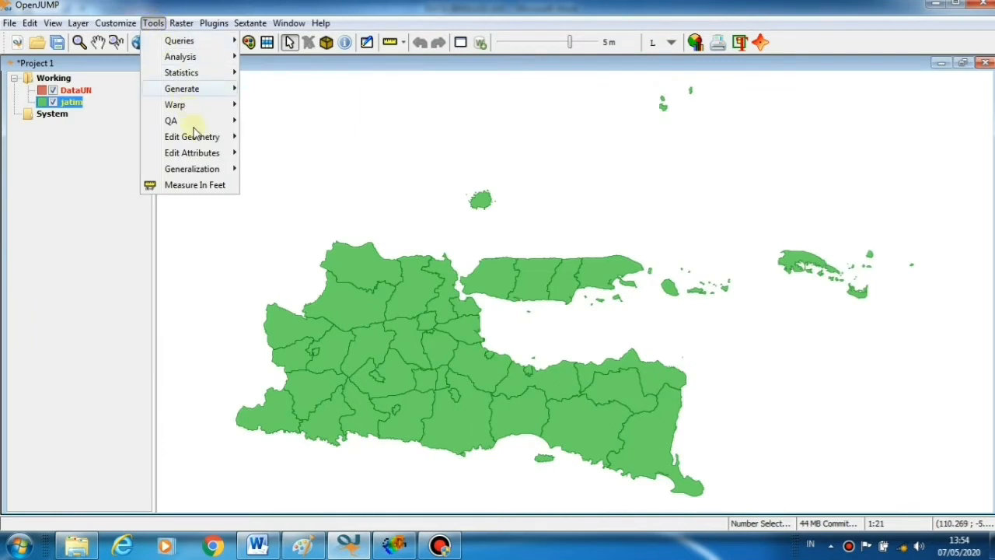
mouse_move(202, 156)
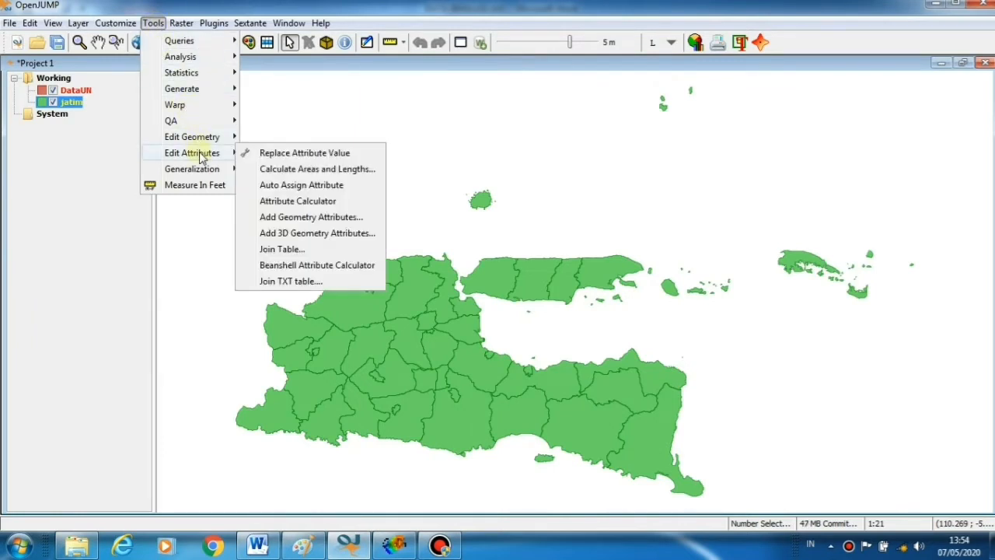
left_click(296, 251)
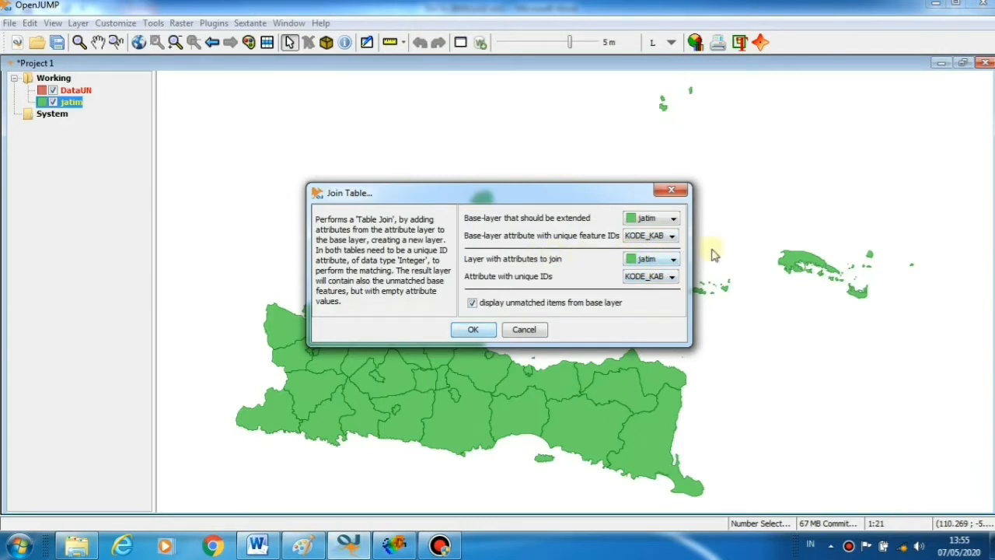
Pick DataUN as the layer with attributes to join and run the join onto jatim
left_click(671, 259)
left_click(660, 273)
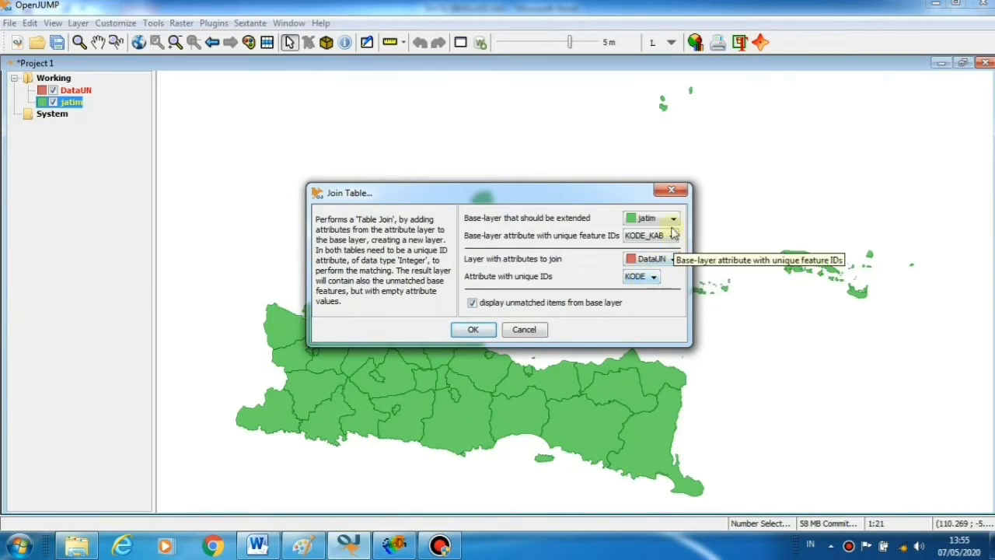
left_click(473, 329)
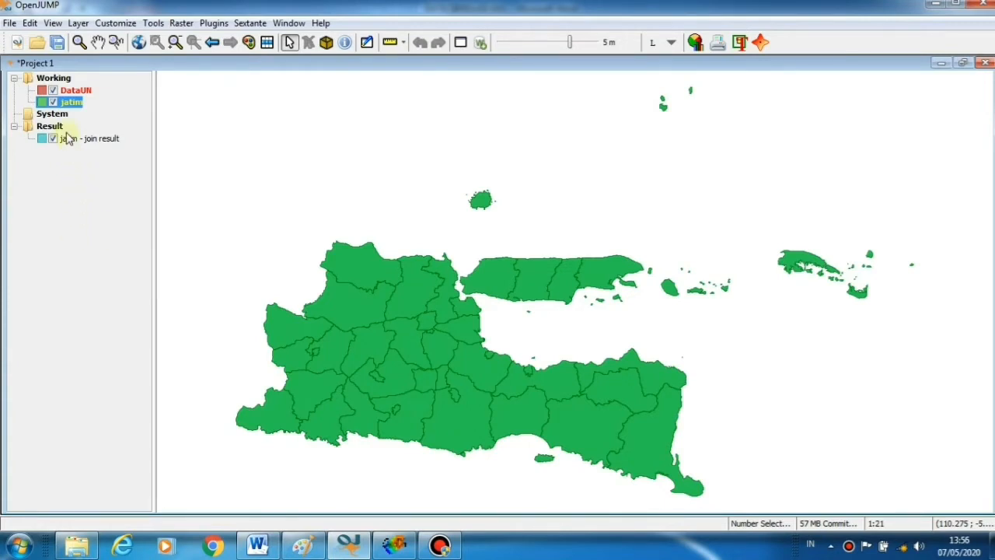
Select jatim - join result and view its 38-feature attribute table with Y and X1–X4
mouse_move(69, 140)
left_click(87, 140)
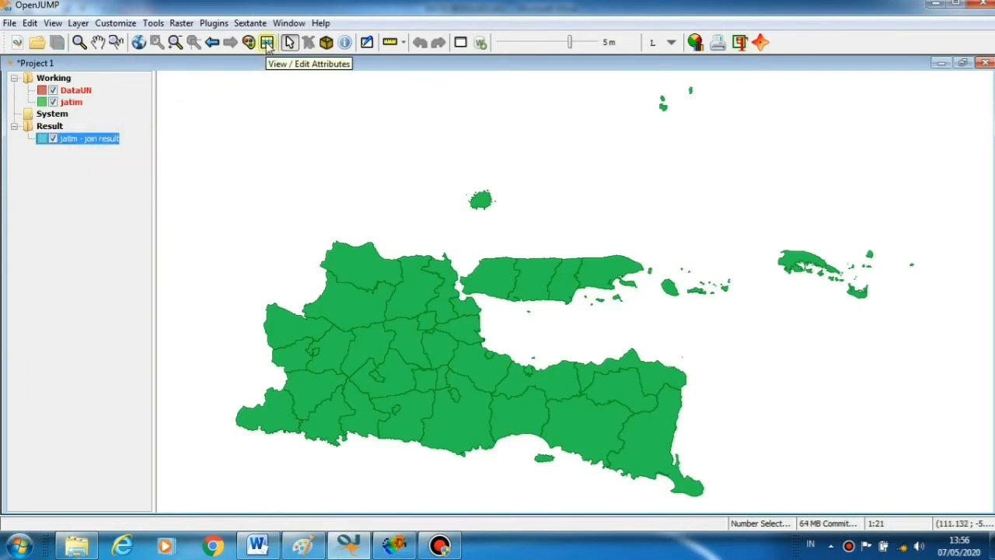
left_click(267, 43)
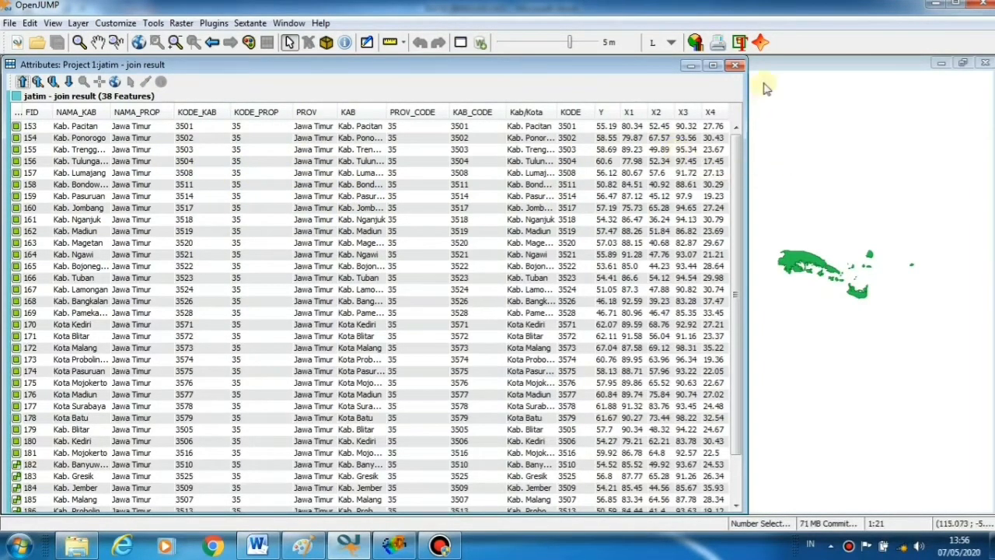
Close the Attributes window of the join result
left_click(738, 67)
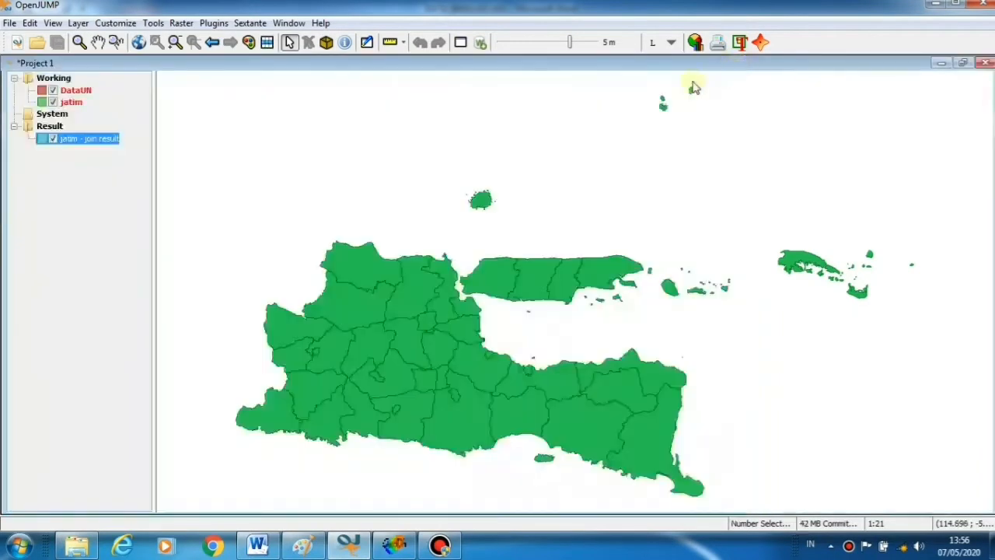
Save jatim - join result as the ESRI shapefile jatimUN.shp in the AREA folder
right_click(85, 138)
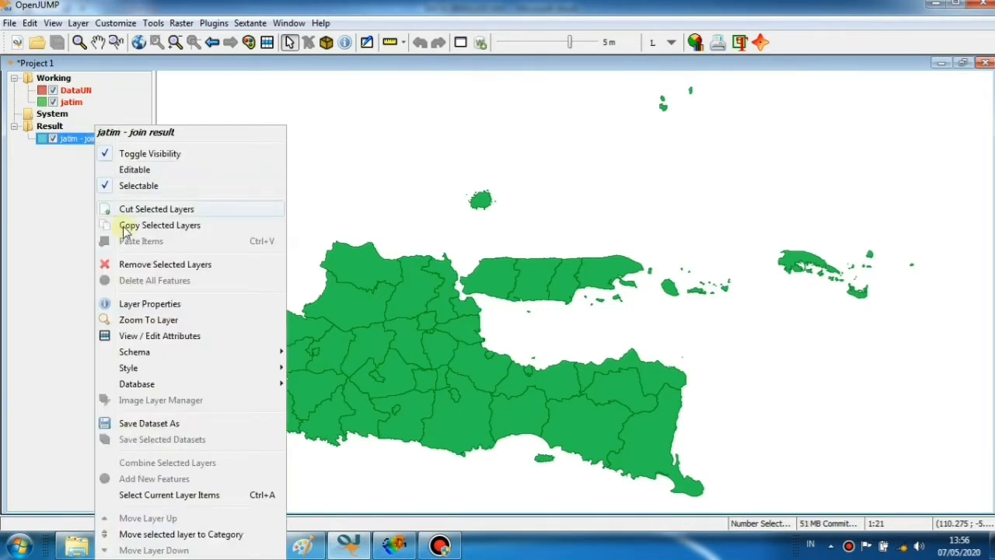
left_click(167, 428)
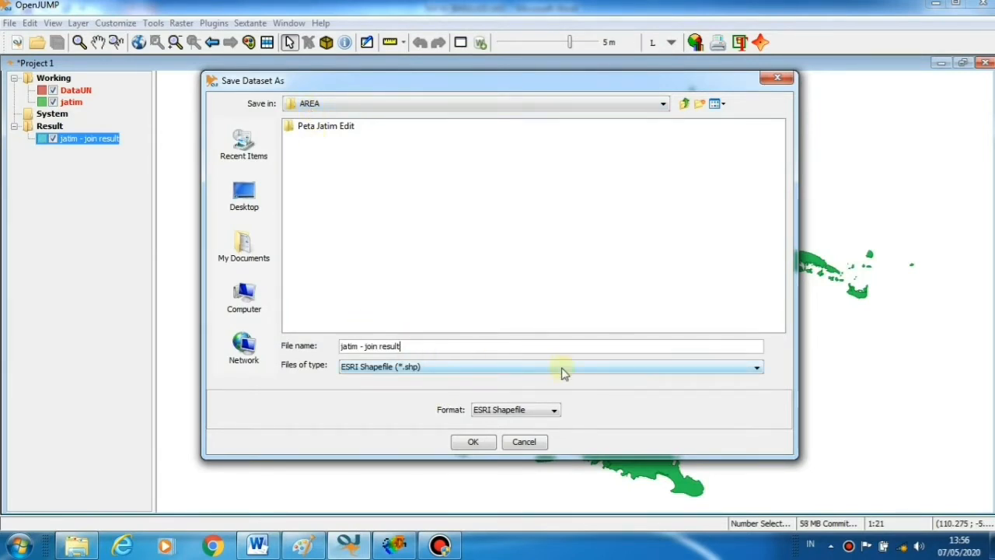
key("BackSpace")
key("BackSpace")
key("BackSpace")
key("BackSpace")
key("BackSpace")
key("BackSpace")
key("BackSpace")
key("BackSpace")
key("BackSpace")
type("UN")
type("shp")
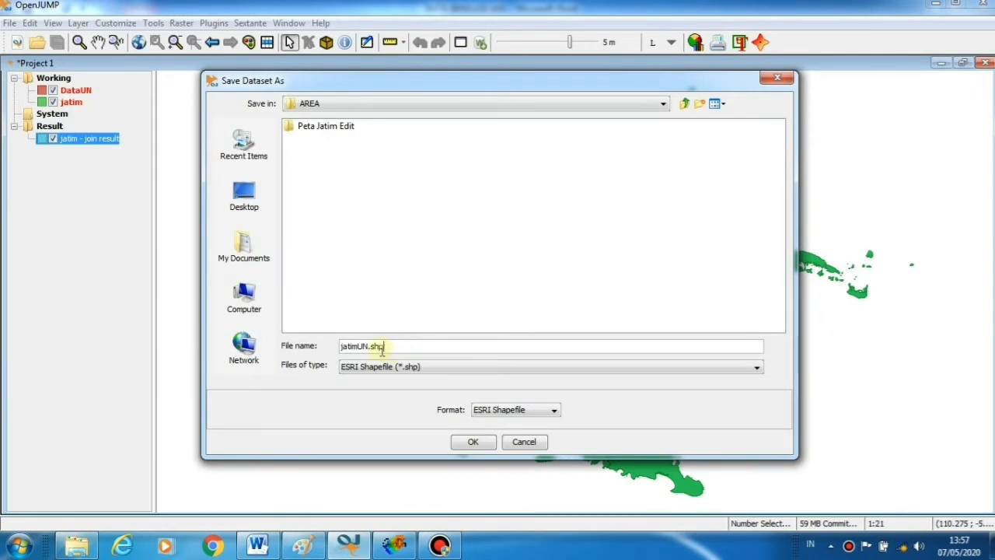
left_click(476, 442)
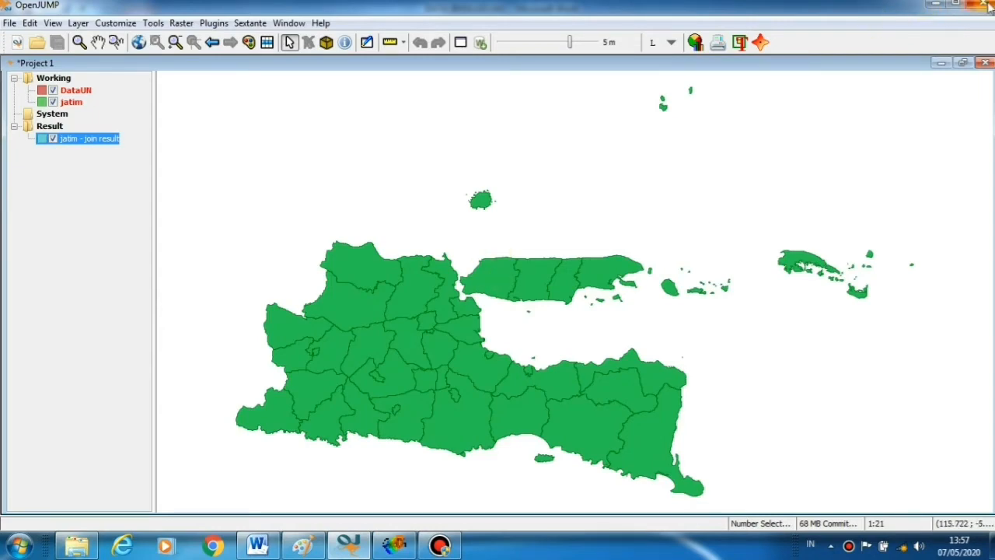
Minimize OpenJUMP and the Word document, then bring GeoDa to the front
left_click(926, 7)
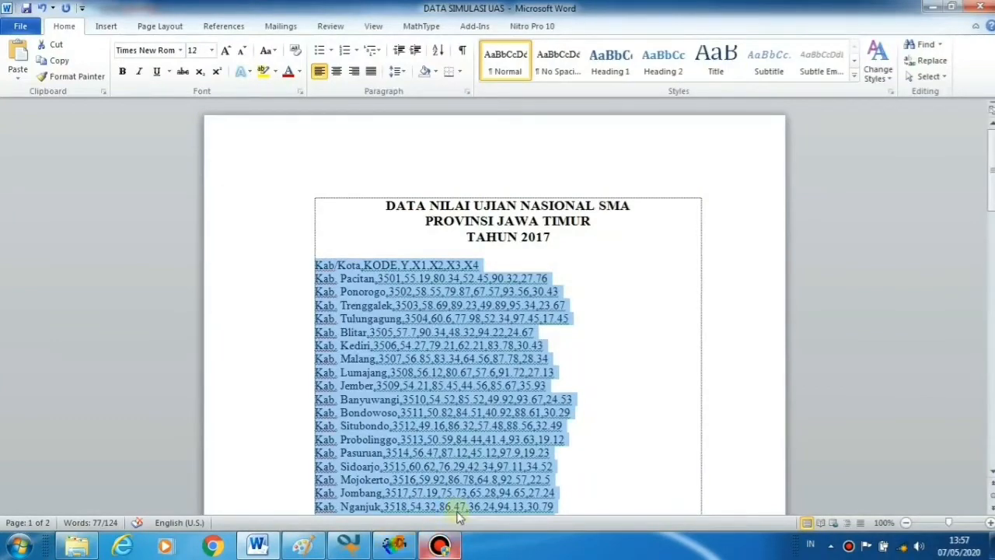
left_click(932, 7)
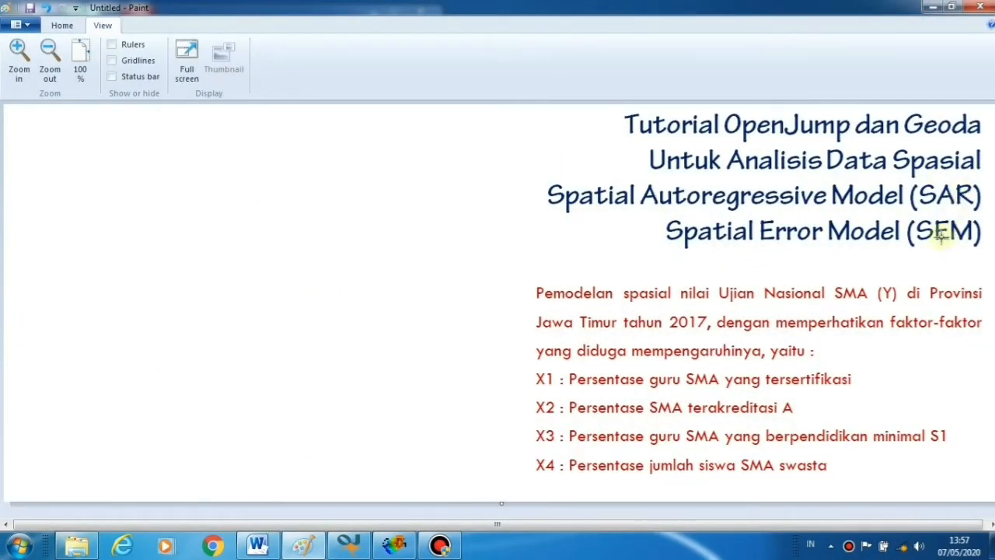
left_click(394, 547)
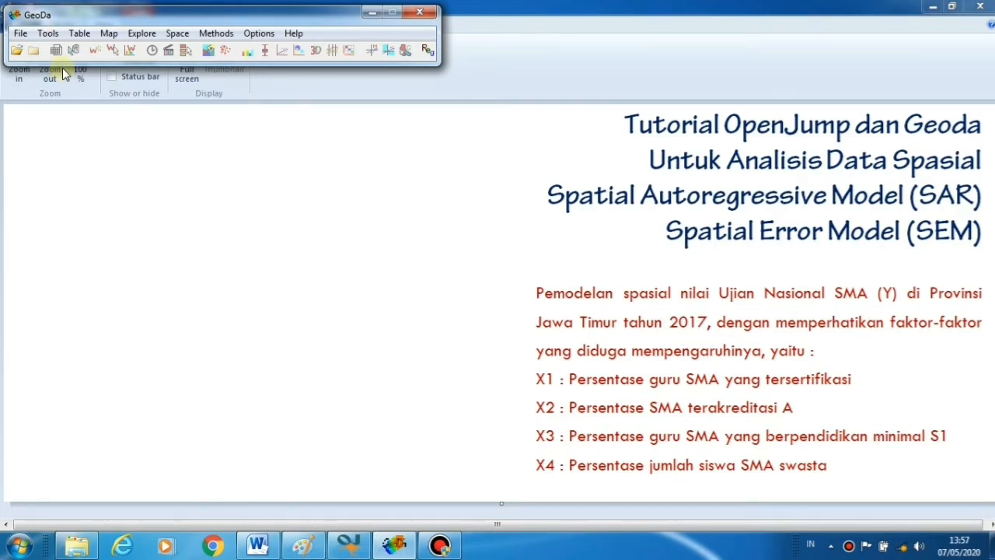
Open the jatimUN.shp shapefile in GeoDa as a map
left_click(20, 39)
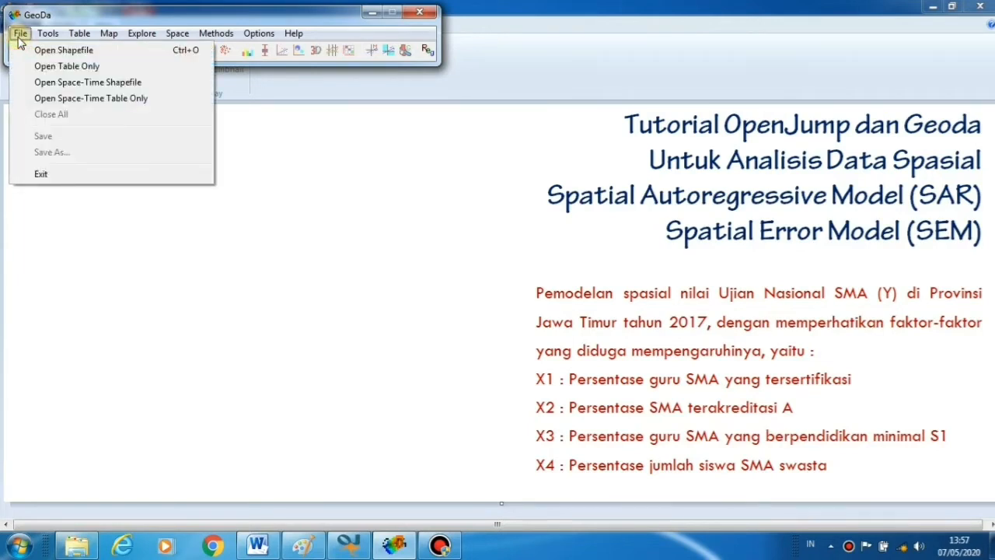
left_click(69, 51)
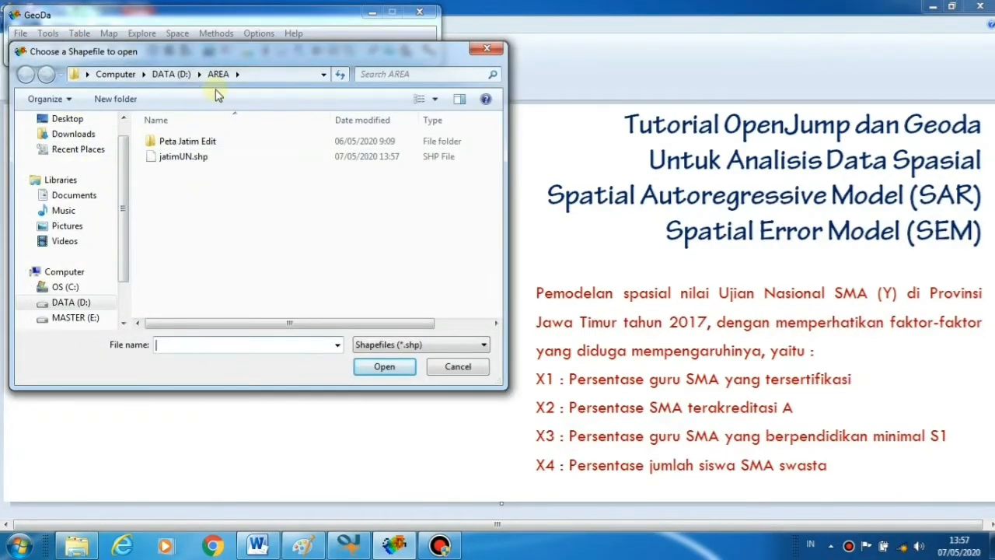
left_click(177, 159)
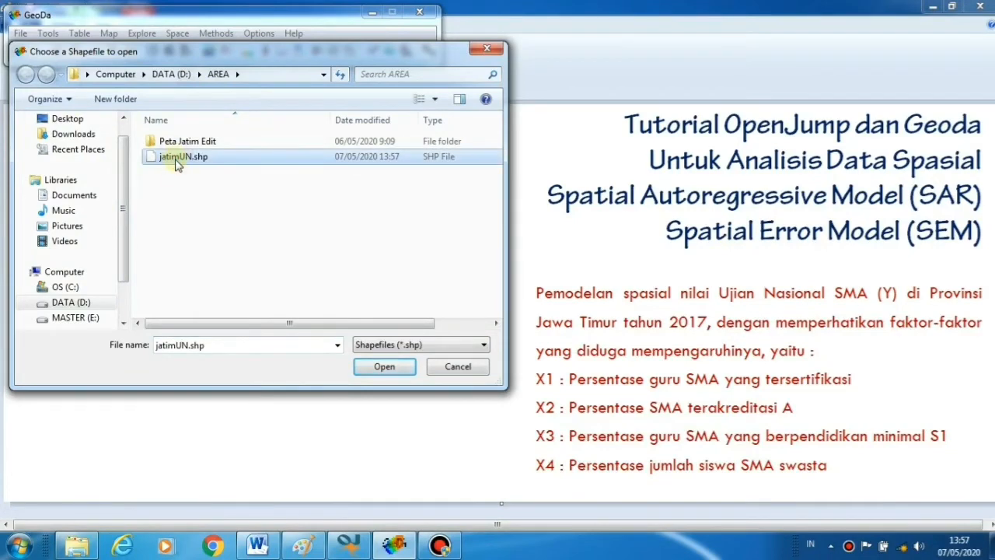
left_click(393, 370)
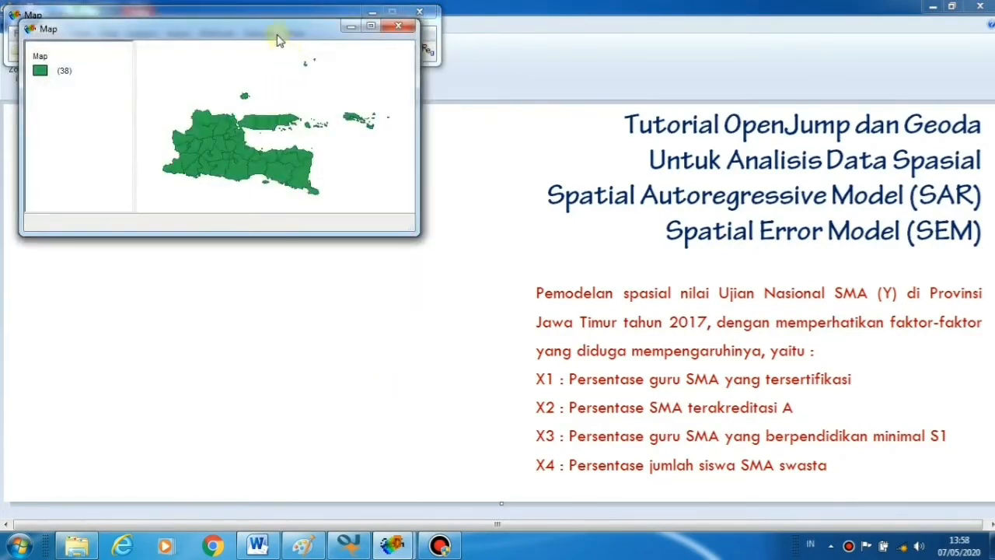
Move the map window down and make it wider and taller
left_click_drag(280, 41, 264, 86)
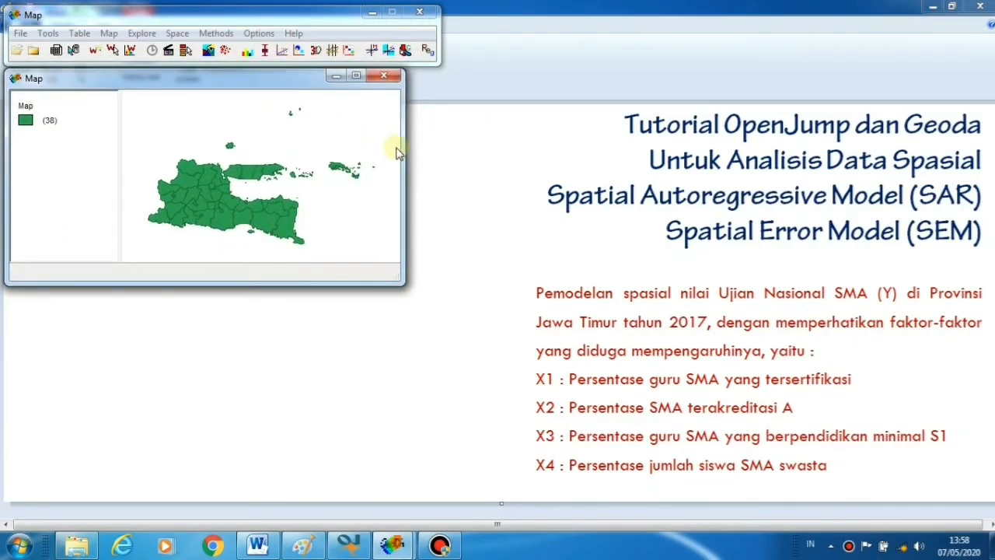
left_click_drag(402, 147, 436, 148)
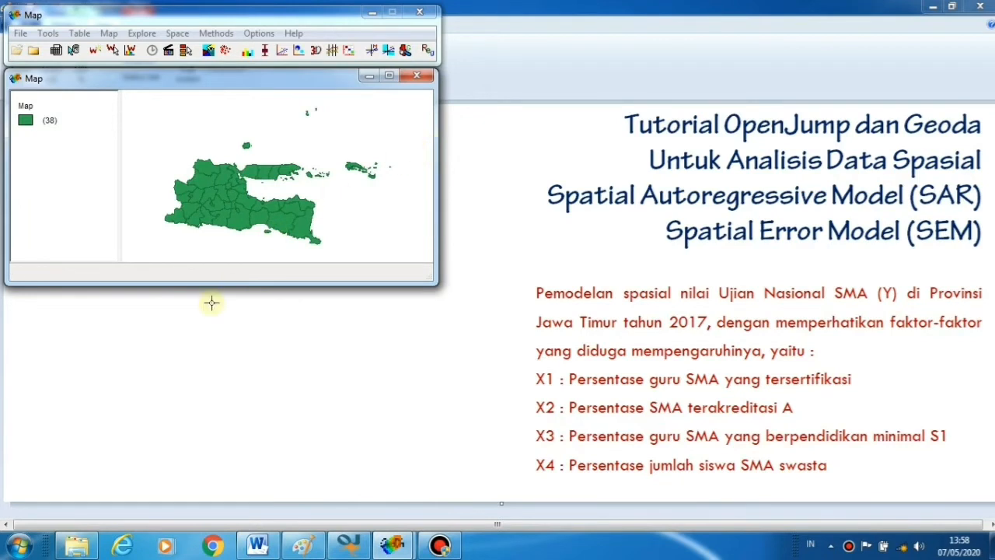
left_click_drag(218, 283, 211, 355)
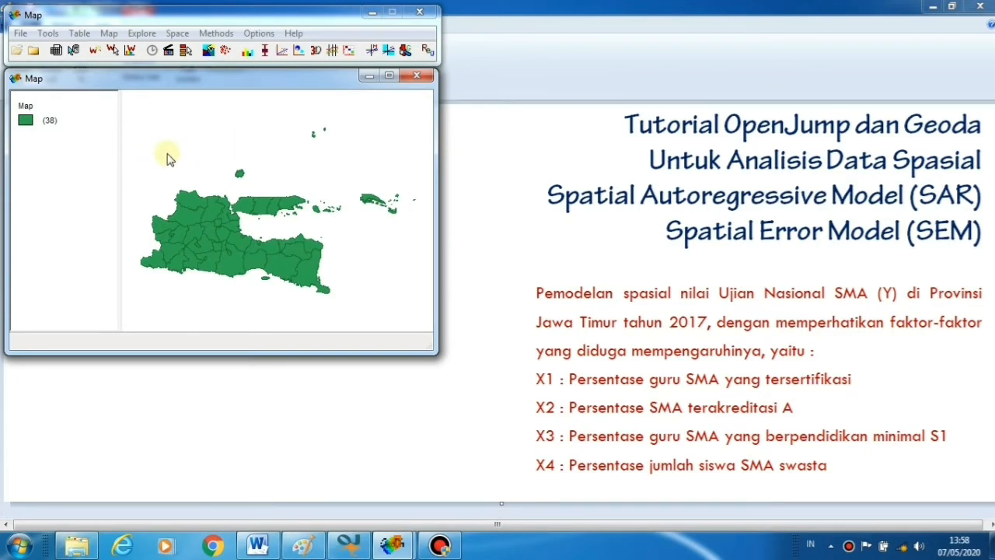
Open Weights File Creation and choose KODE as the weights file ID variable
left_click(48, 35)
mouse_move(78, 55)
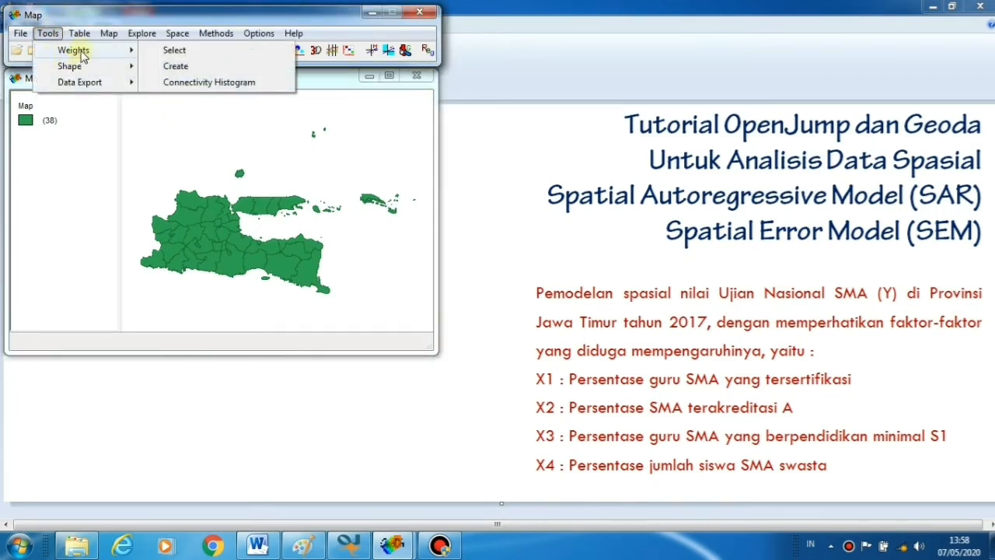
left_click(186, 71)
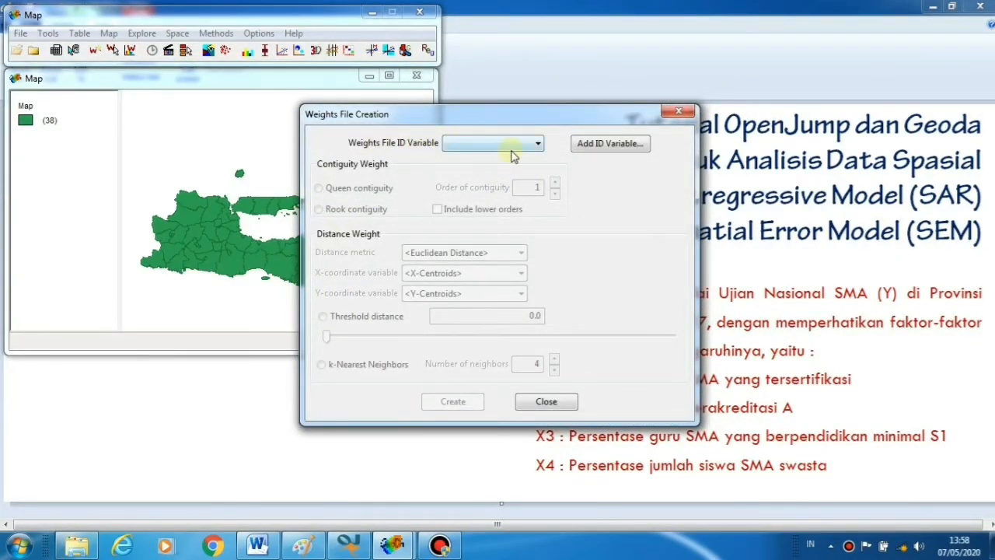
left_click(538, 145)
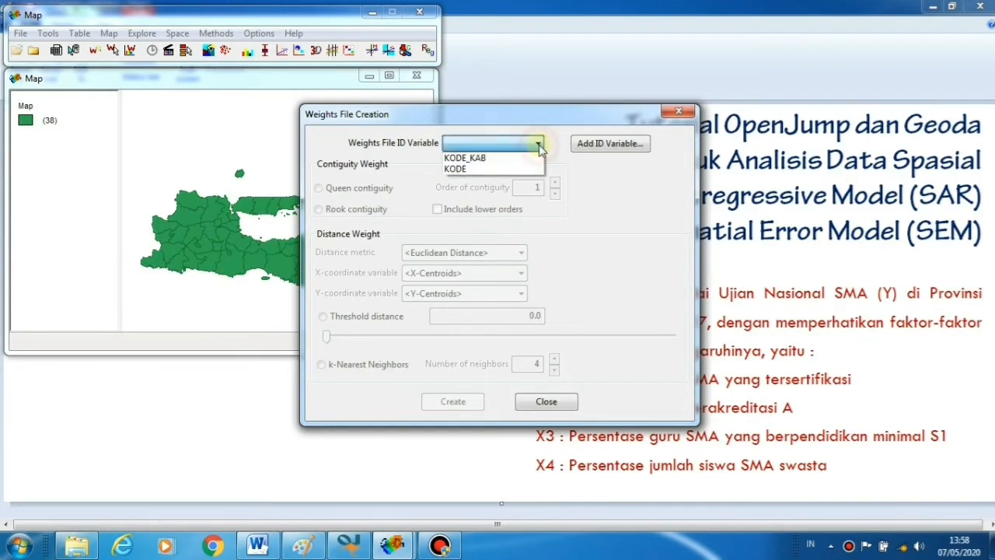
left_click(459, 169)
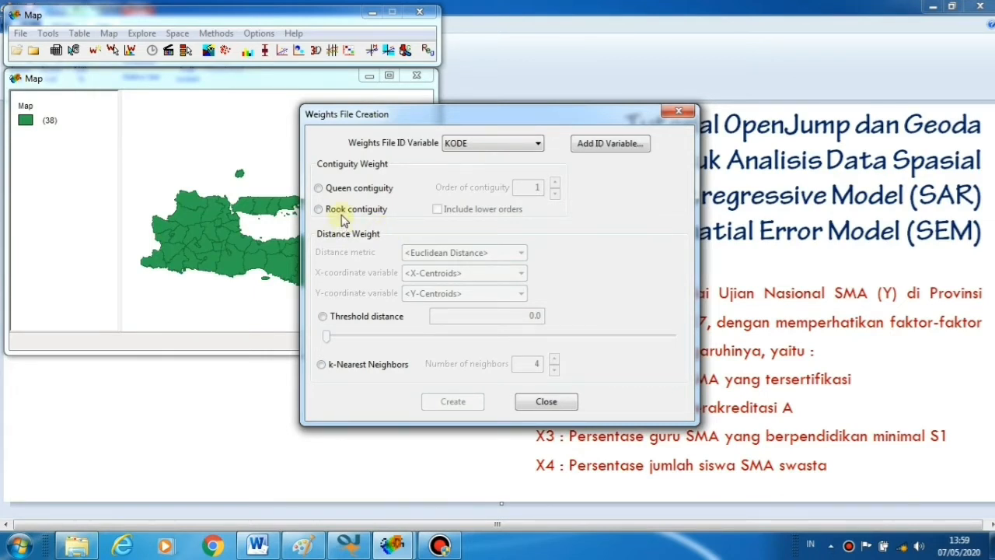
Create queen contiguity weights and save them as jatimUN.gal
left_click(318, 188)
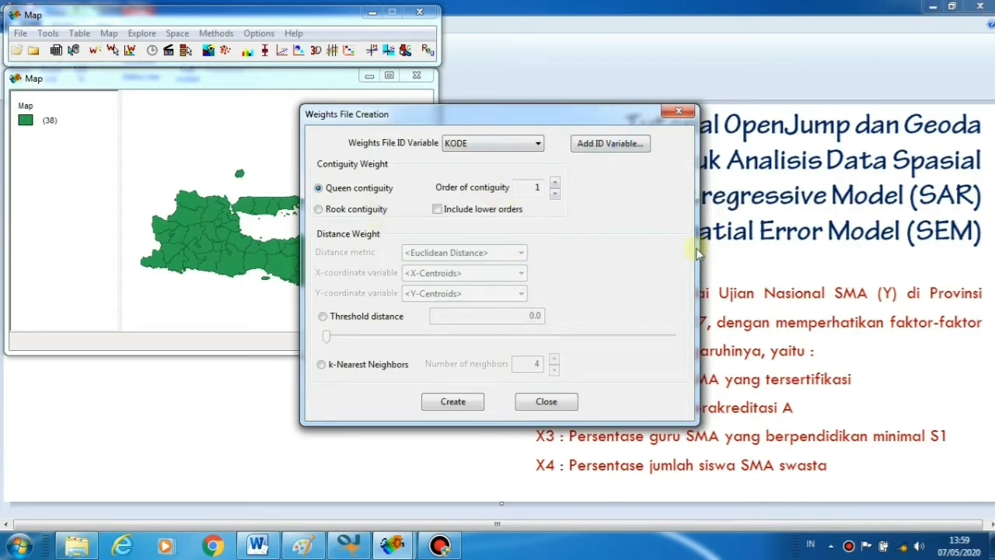
left_click(453, 402)
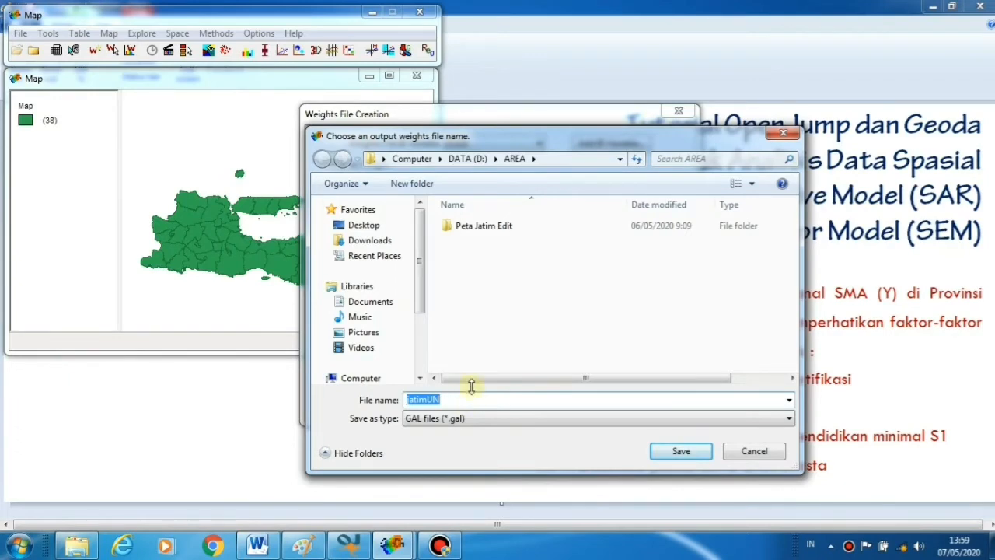
left_click(684, 453)
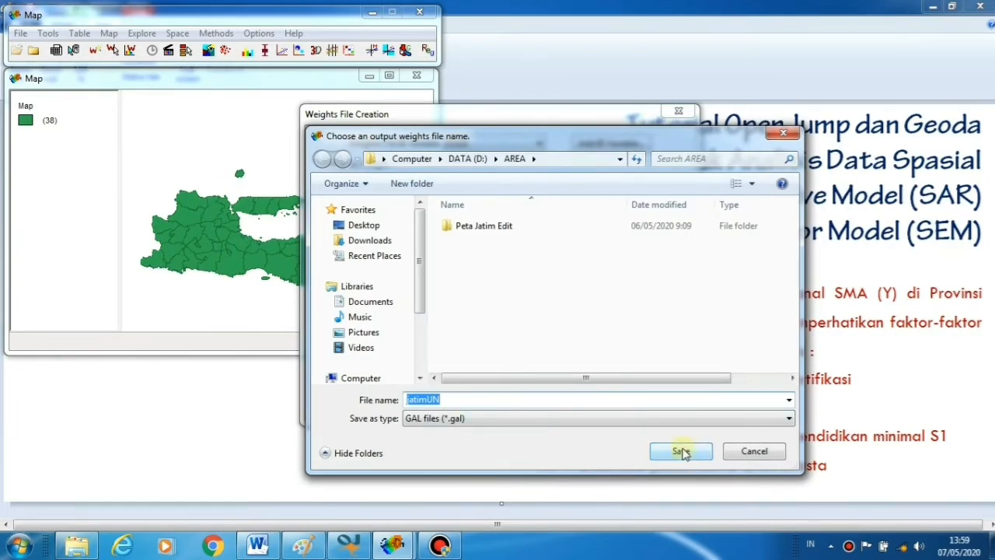
left_click(682, 453)
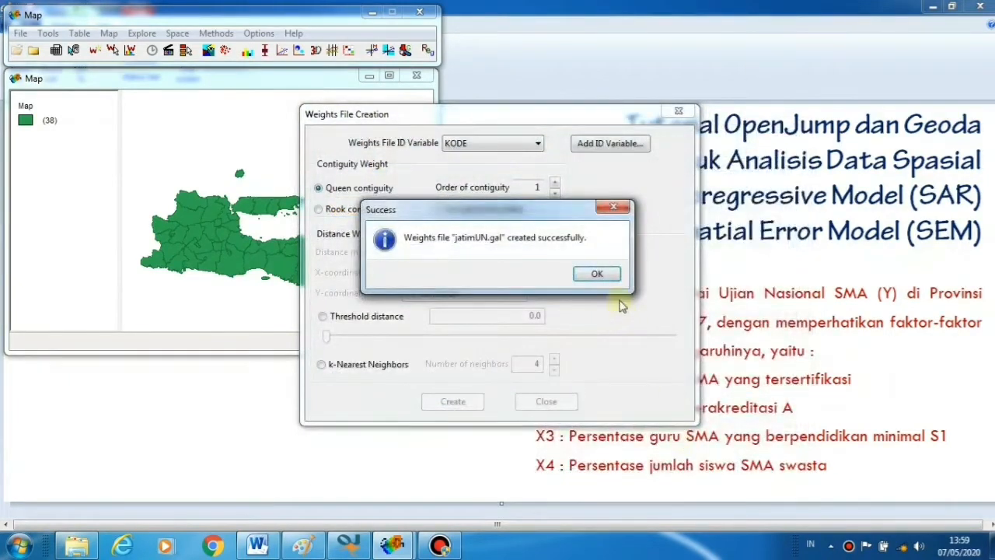
left_click(597, 273)
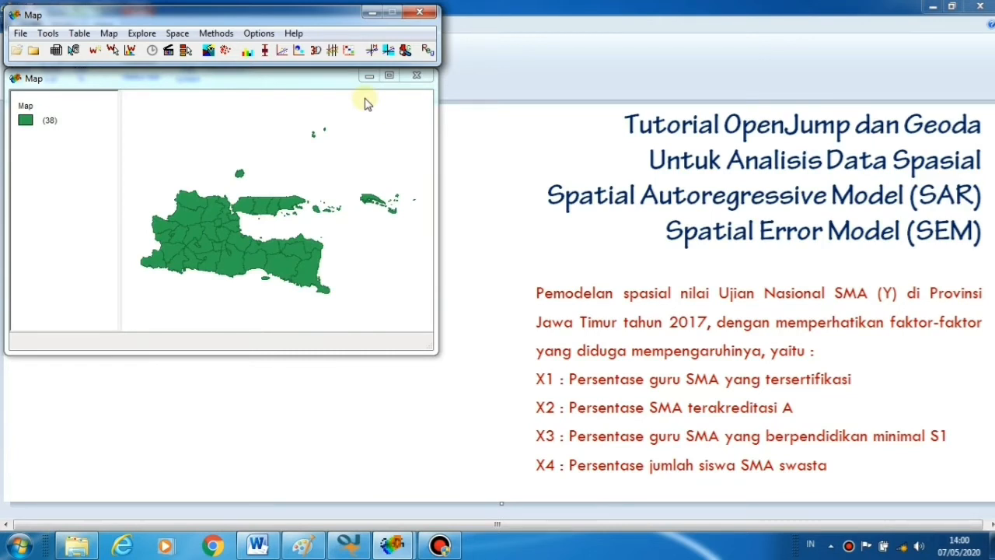
Plot univariate Moran's I for Y (0.571614) and maximize the plot window
left_click(178, 36)
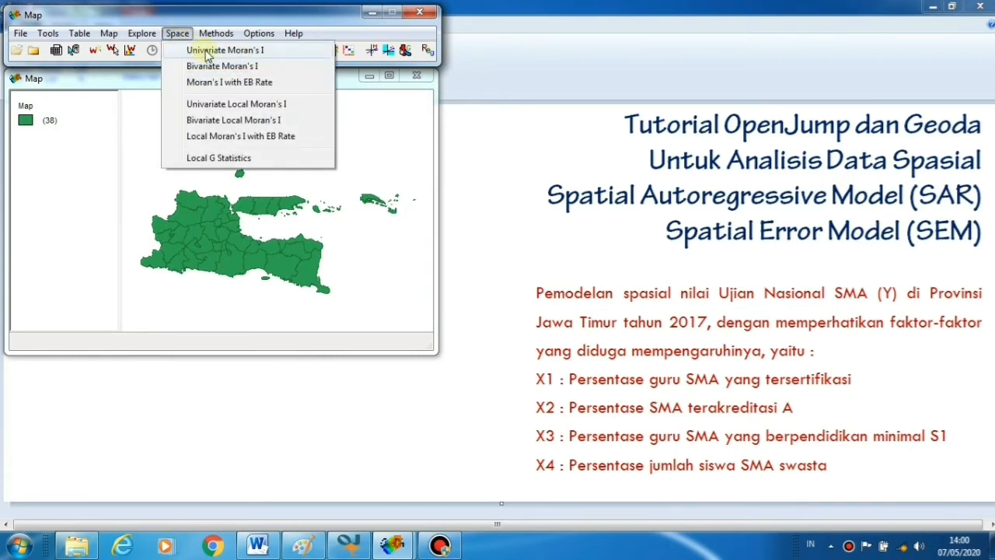
left_click(207, 51)
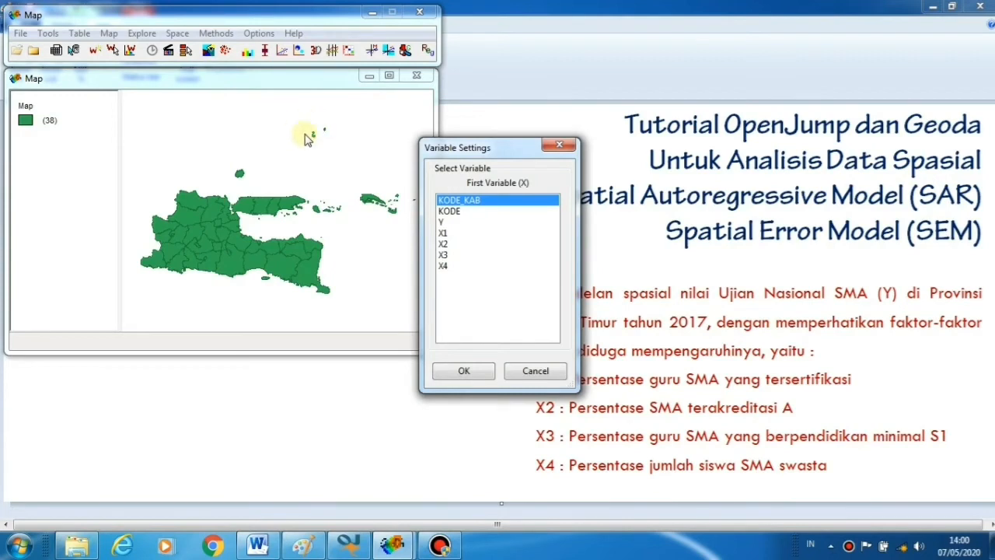
left_click(444, 223)
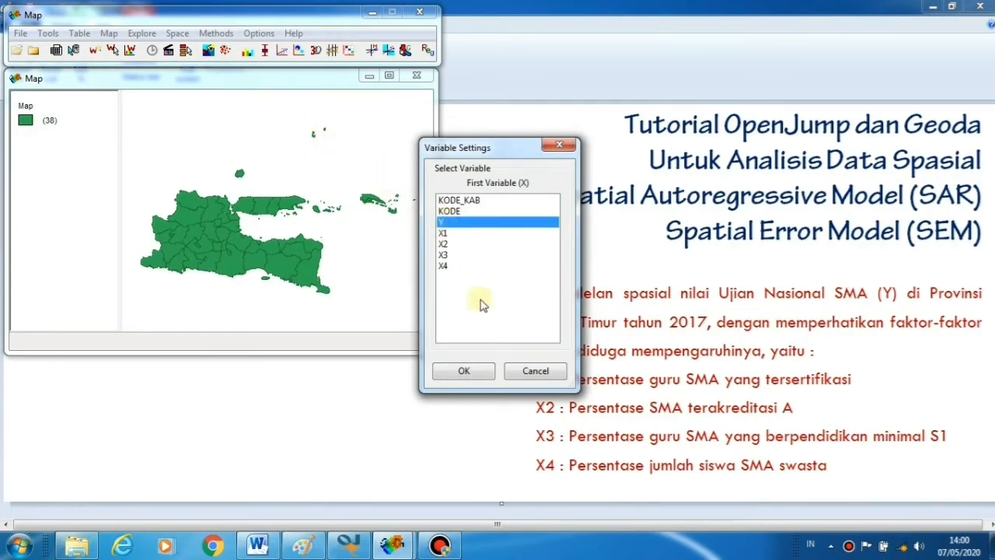
left_click(465, 371)
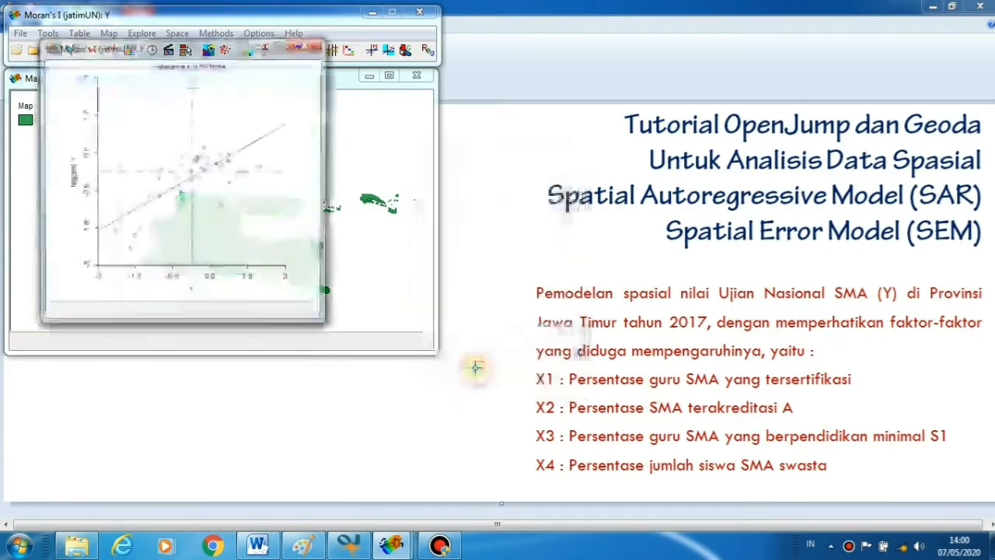
left_click(278, 47)
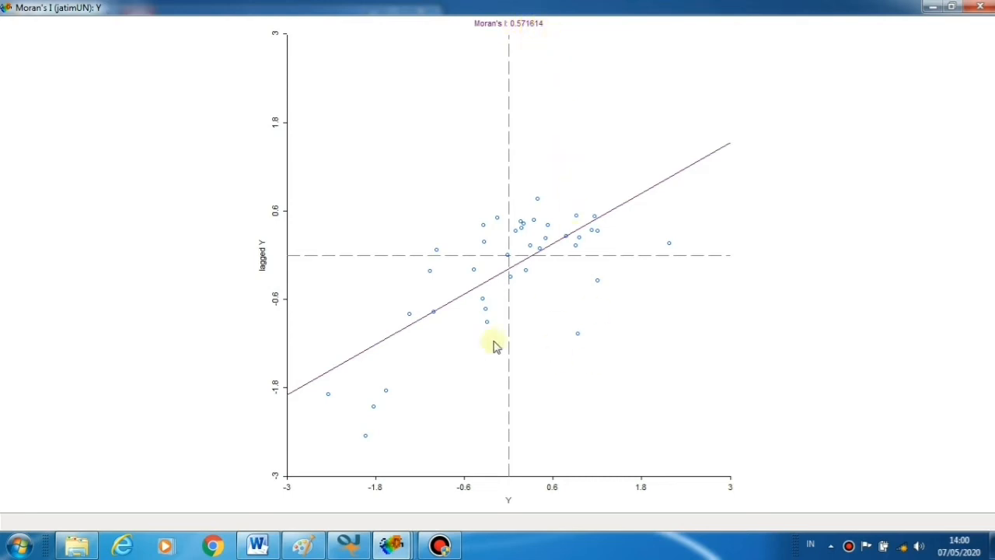
Display the Moran's I statistics (R² 0.515, slope 0.572), then close the plot window
right_click(622, 298)
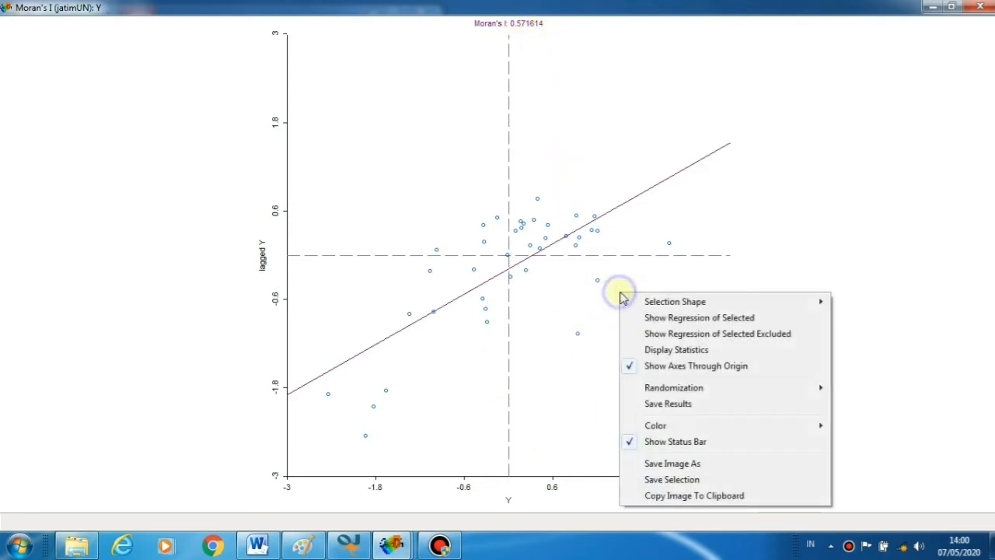
left_click(666, 351)
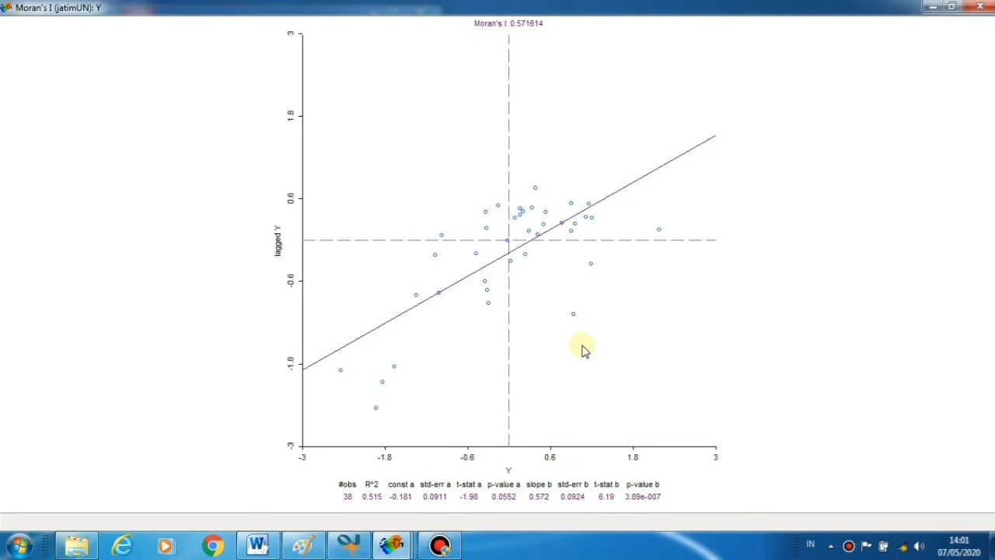
left_click(979, 7)
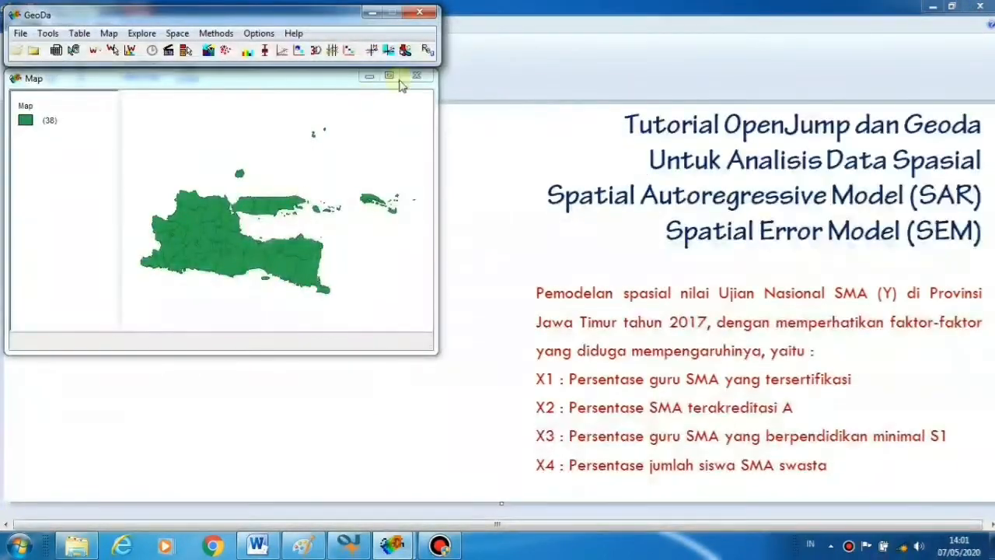
From the jatimUN map window, open the Regression dialog with variables Y, X1–X4 and jatimUN.gal weights
left_click(317, 83)
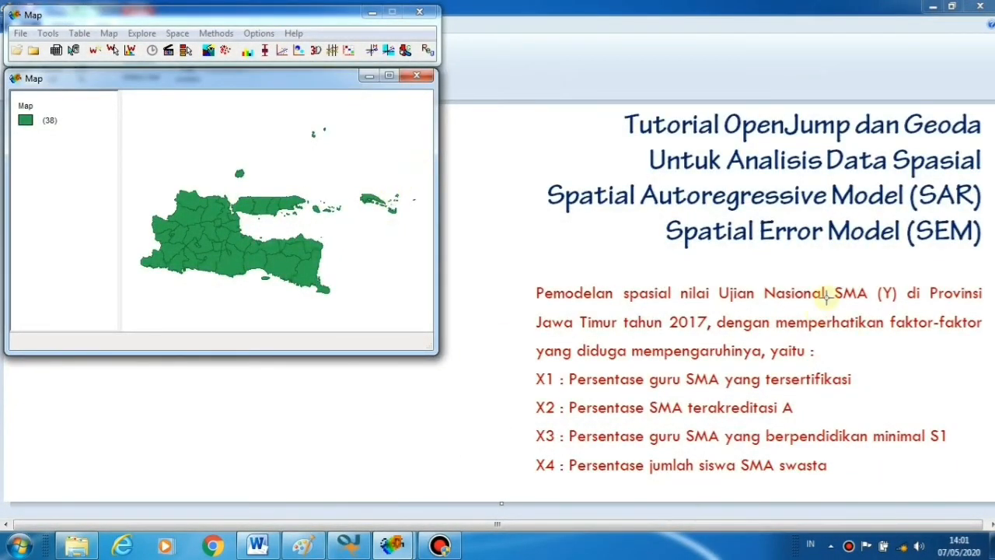
left_click(214, 34)
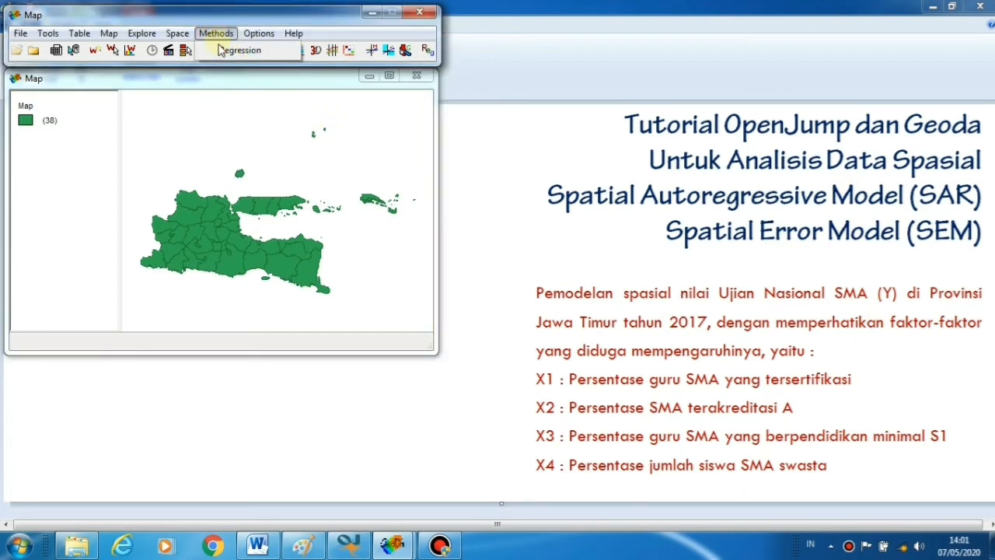
left_click(230, 53)
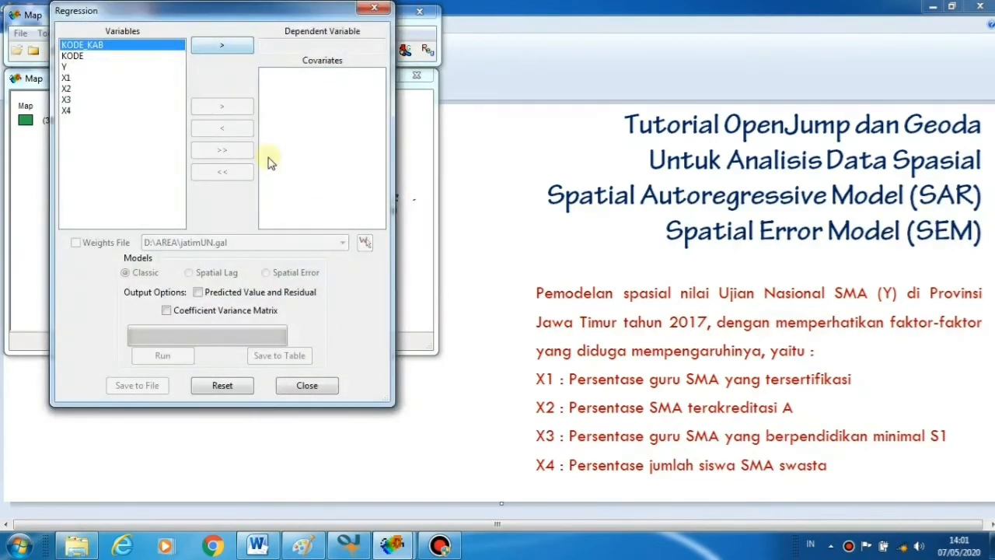